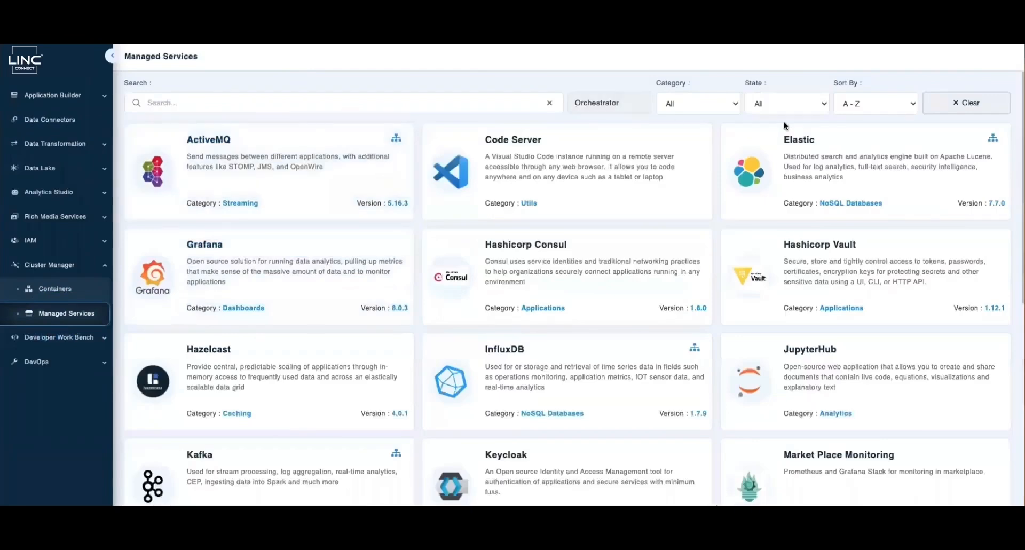
Filter the managed services by State to Running, then open the VerneMQ service
left_click(777, 109)
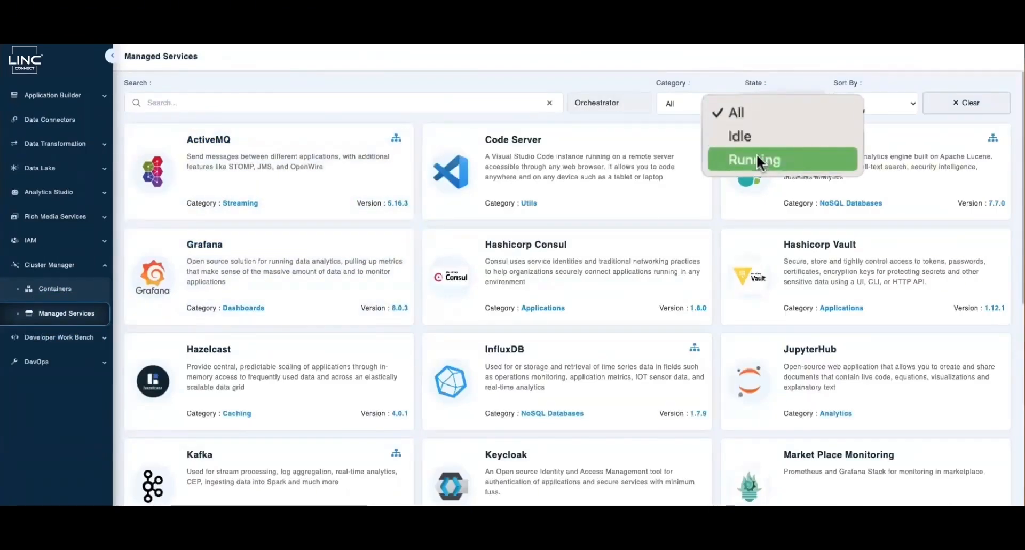
left_click(757, 153)
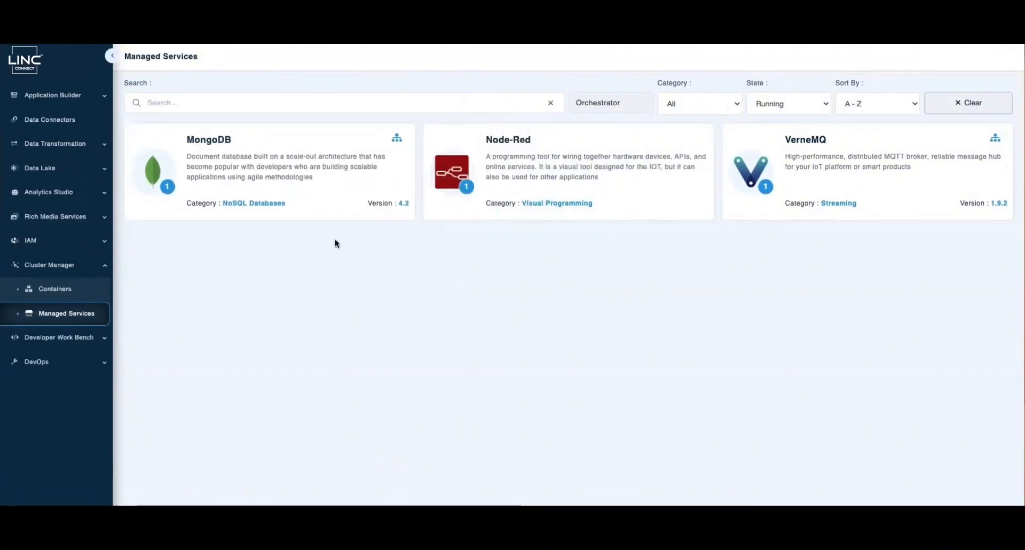
left_click(789, 178)
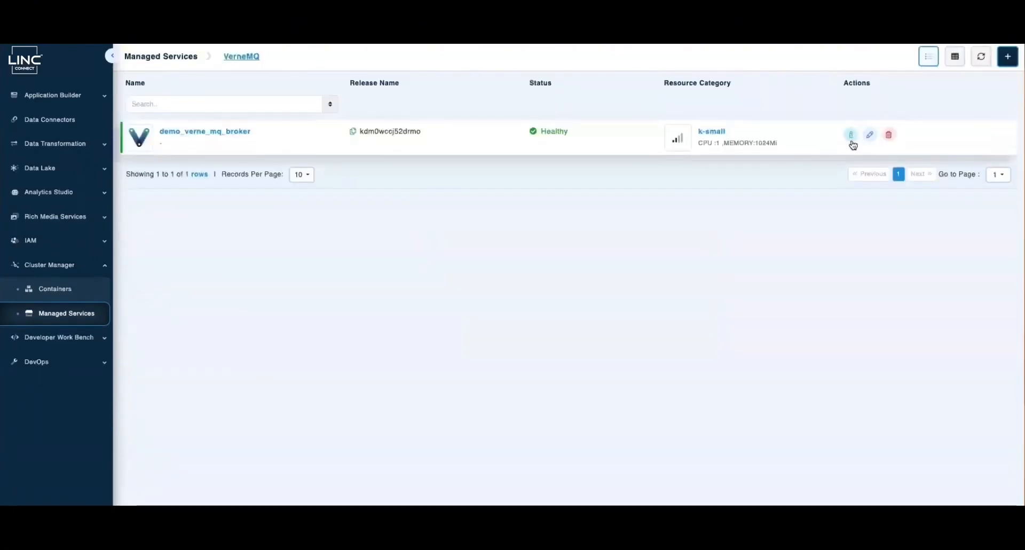
Copy the VerneMQ broker's private DNS address and revealed login password into the notes
left_click(853, 142)
scroll(872, 400, "down", 1)
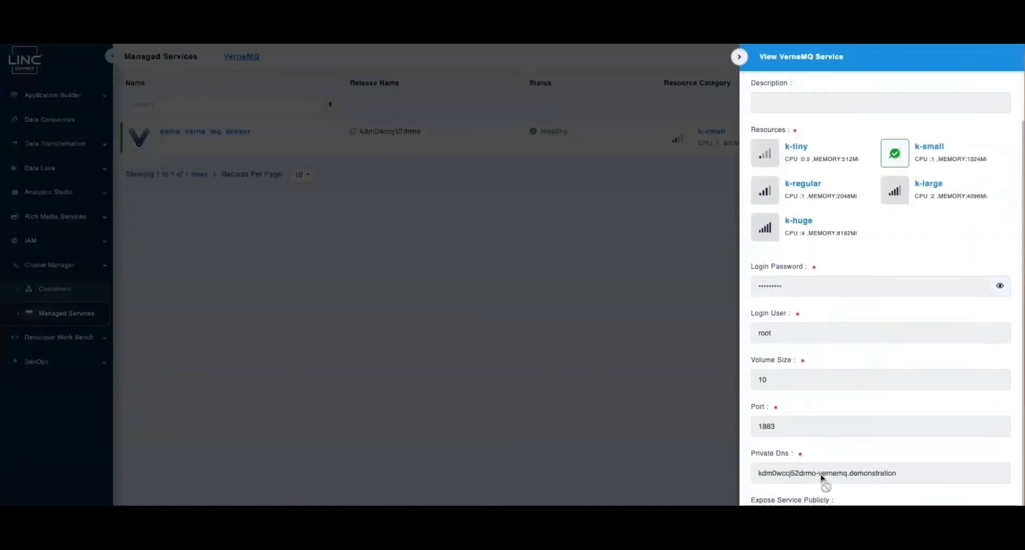
triple_click(821, 474)
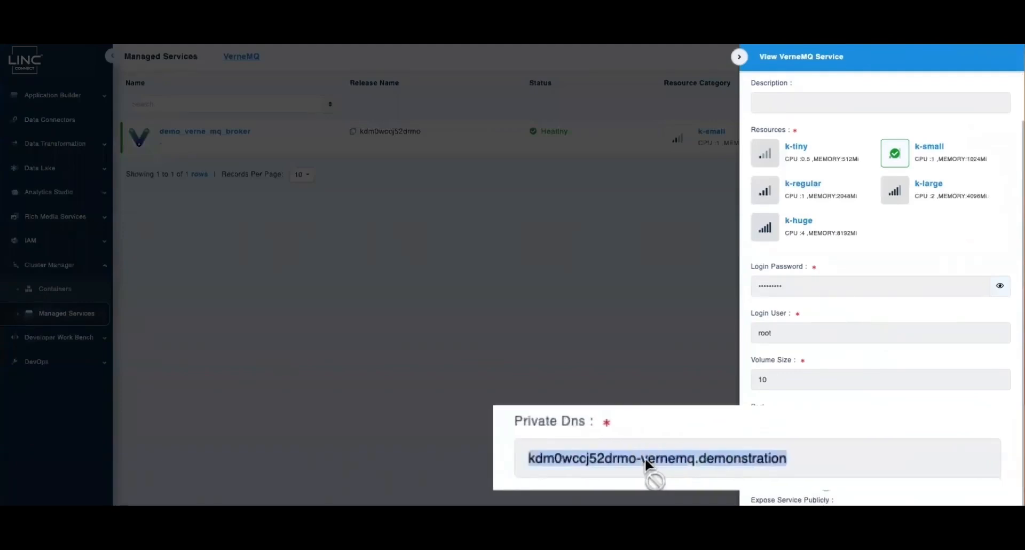
key("super+Tab")
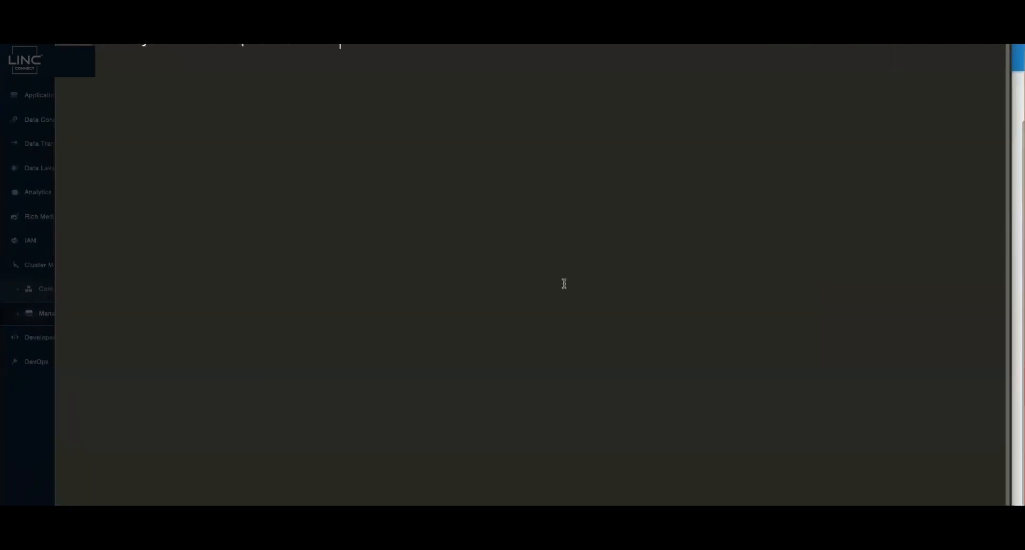
key("super+Tab")
left_click(1001, 286)
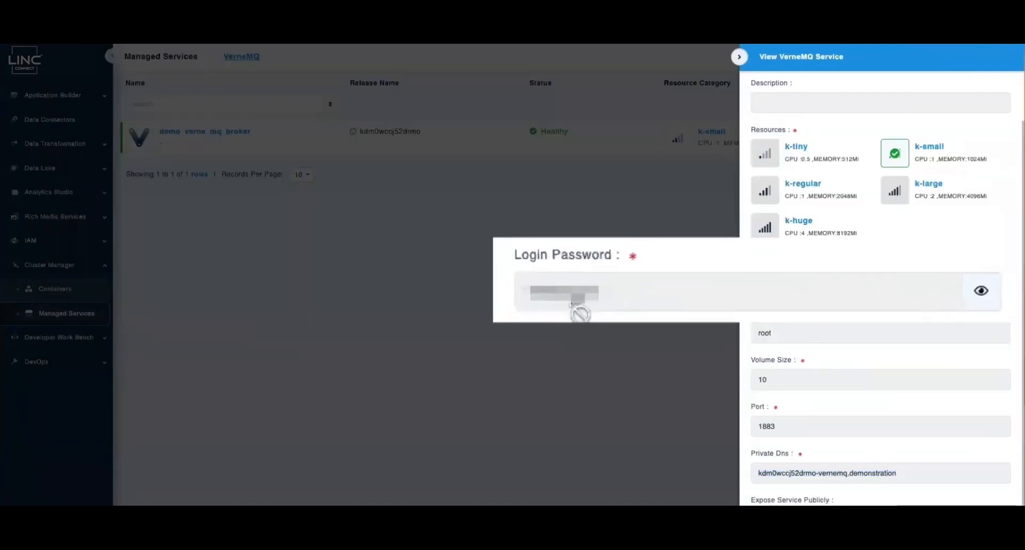
triple_click(782, 288)
key("super+Tab")
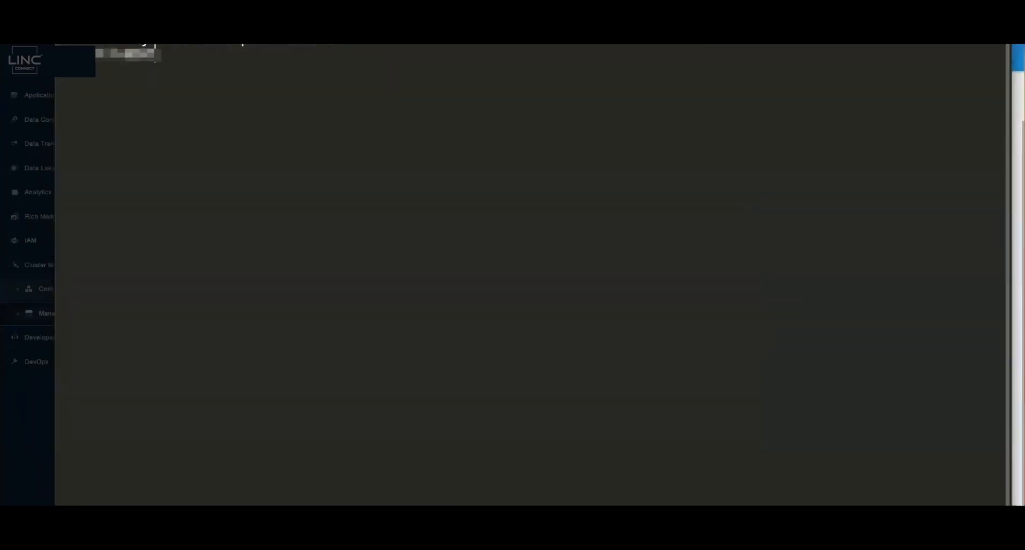
key("super+Tab")
Add the broker's port 1883 and login user root to the notes
double_click(767, 426)
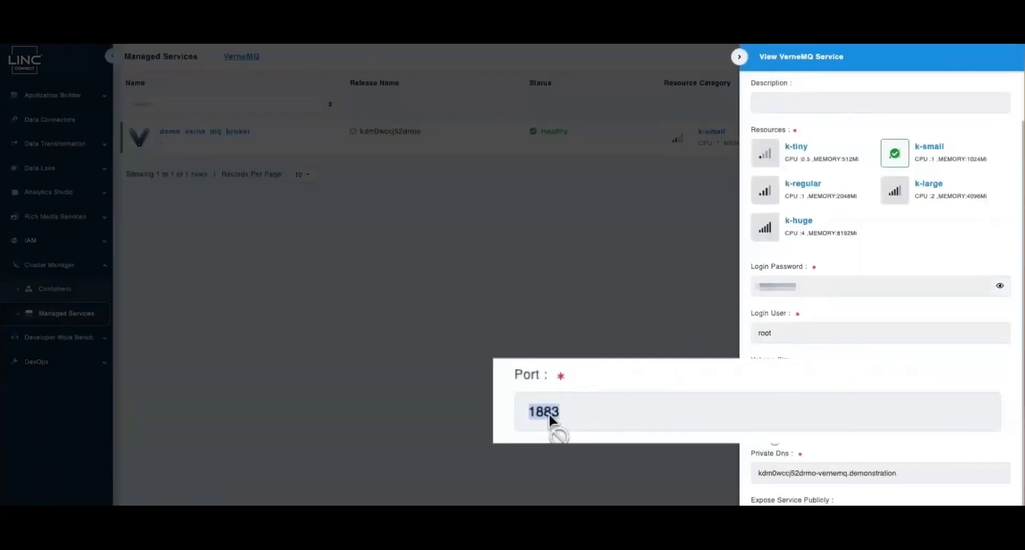
key("super+Tab")
middle_click(767, 426)
key("super+Tab")
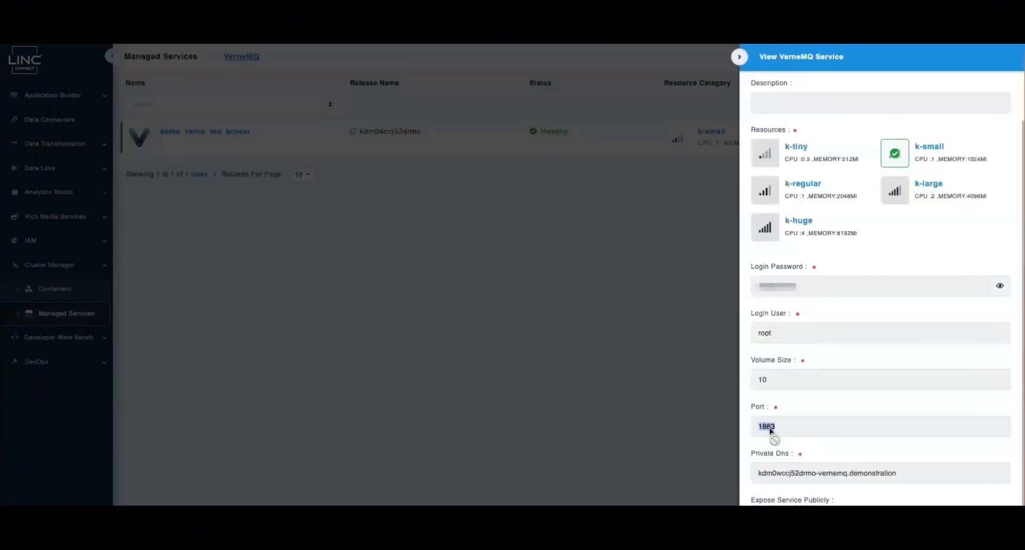
double_click(767, 334)
key("super+c")
key("super+Tab")
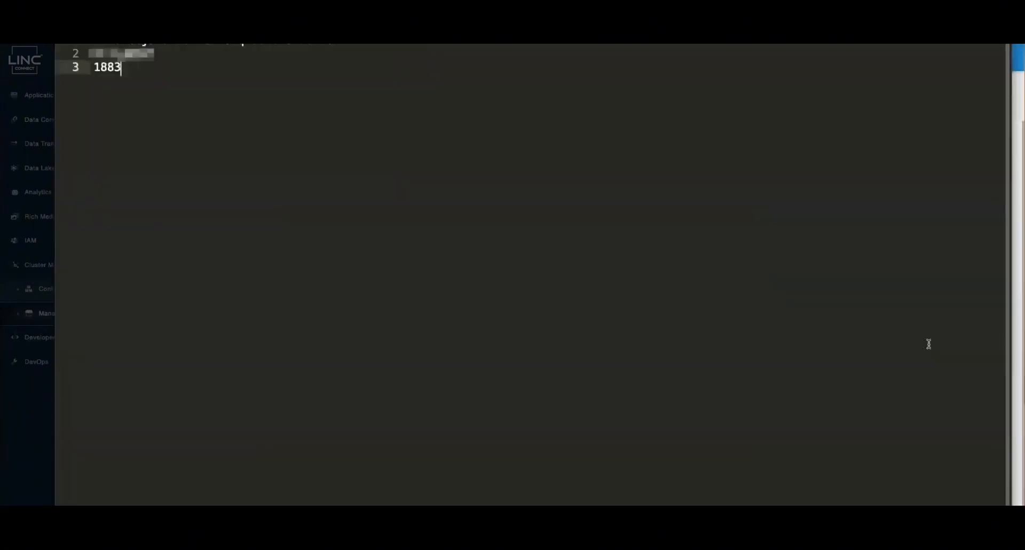
key("Return")
middle_click(929, 344)
key("super+Tab")
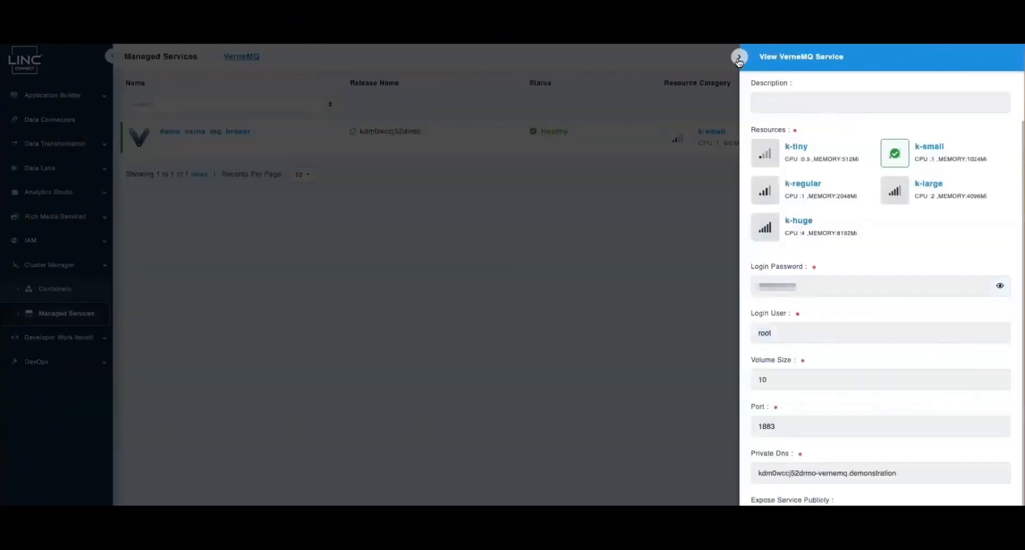
Find MQTT in the Data Connectors catalogue and start a new connector
left_click(739, 57)
left_click(50, 119)
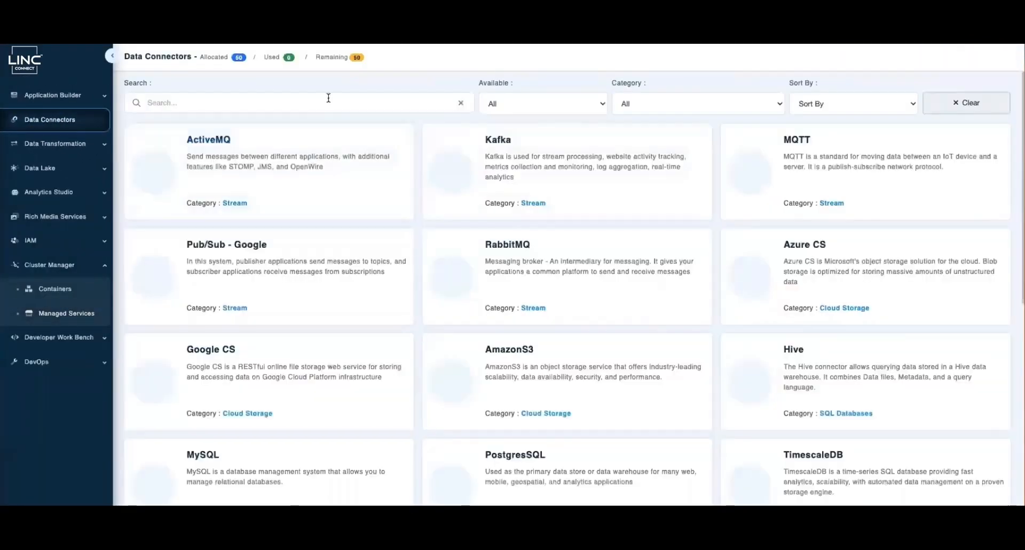
left_click(329, 97)
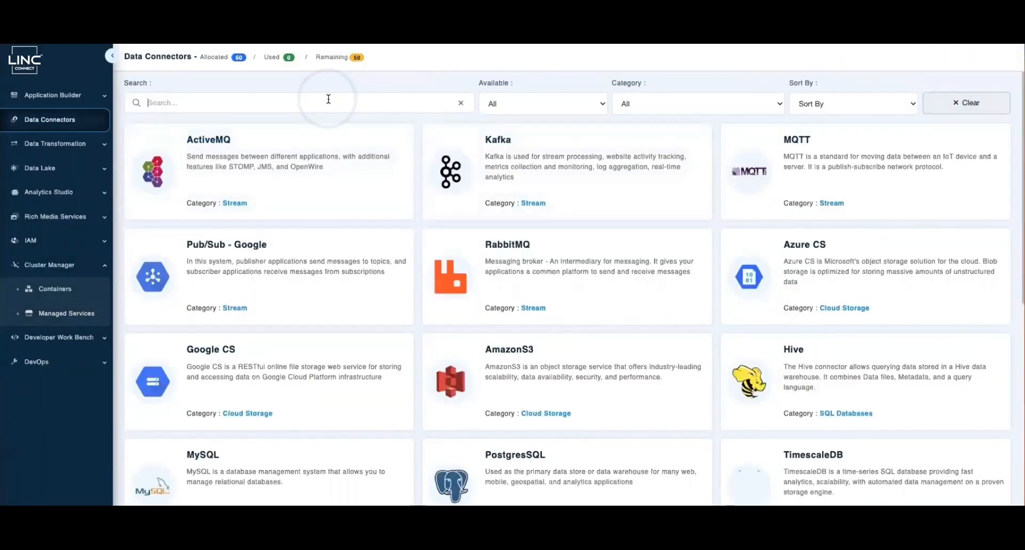
type("mq")
left_click(534, 162)
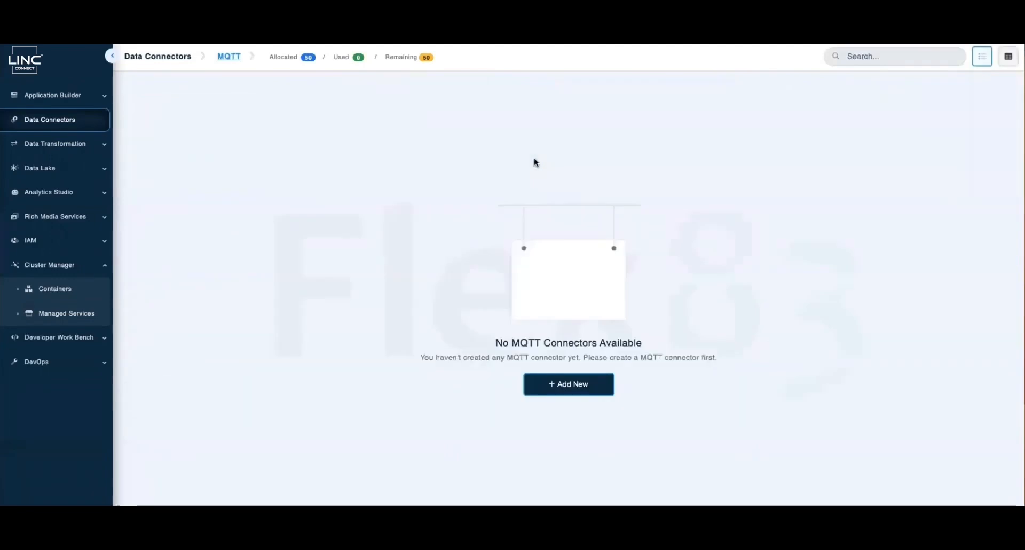
left_click(568, 384)
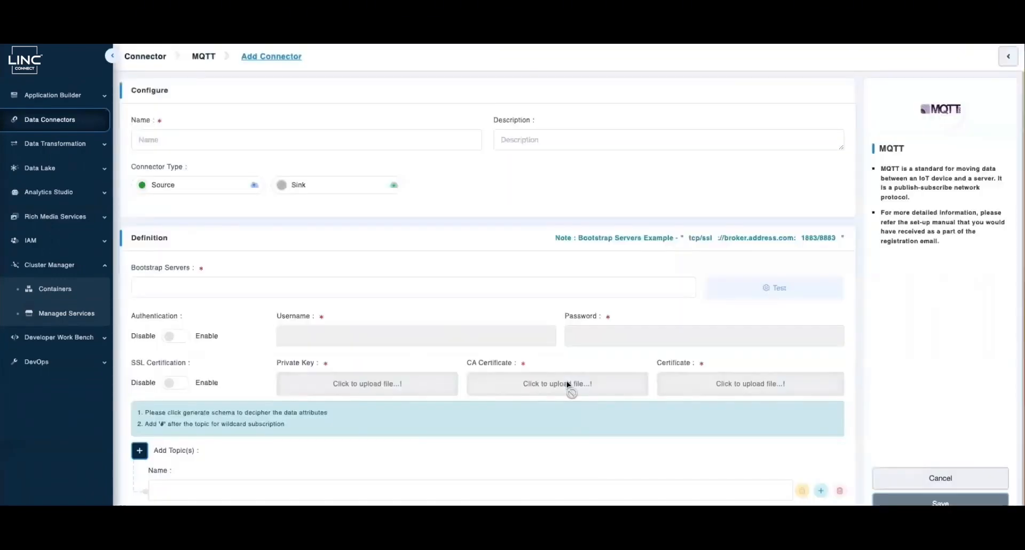
Name the connector DemoMQTTConnector and set its bootstrap server to tcp:// plus the broker address
left_click(192, 143)
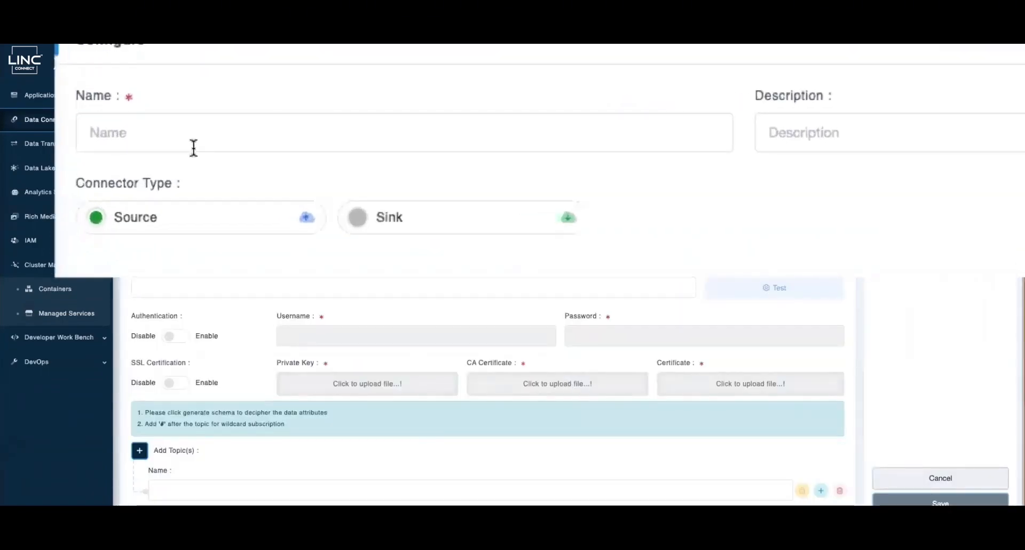
type("DemoMQTTConnector")
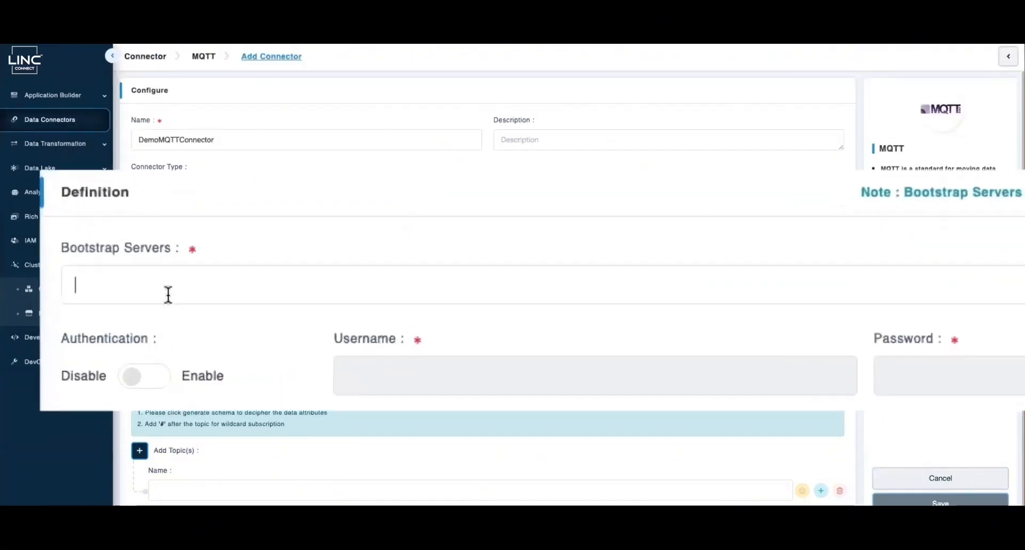
type("tcp:/")
type("/")
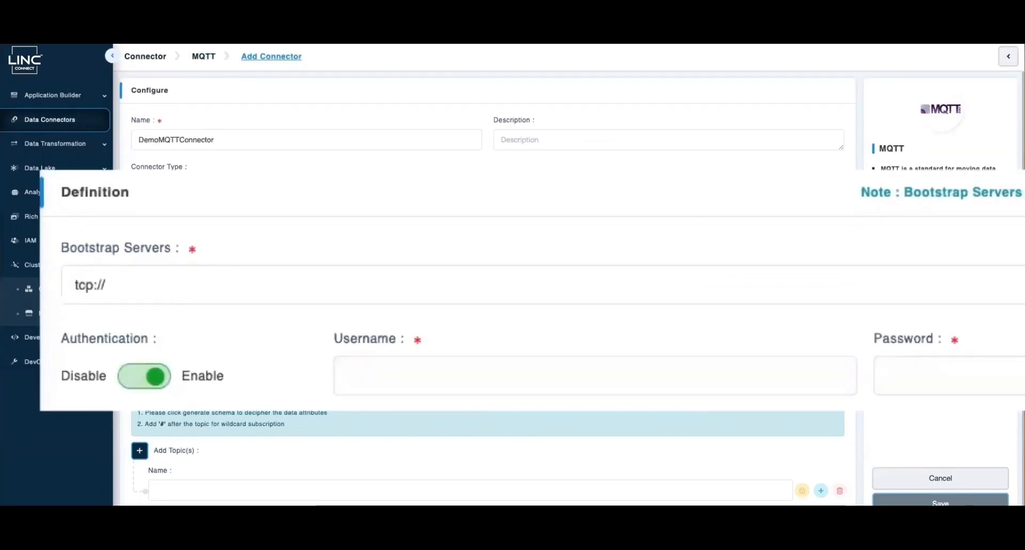
key("super+Tab")
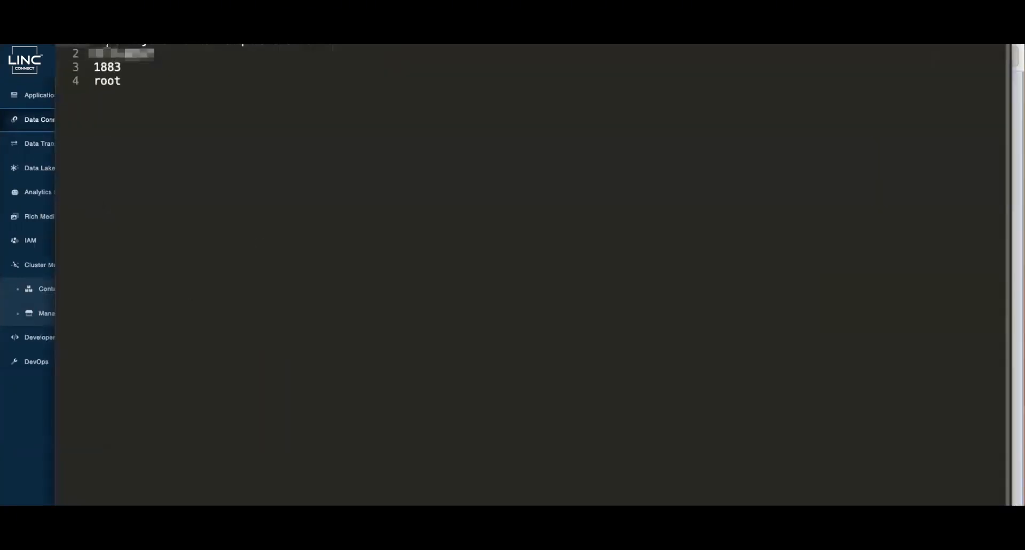
key("super+Tab")
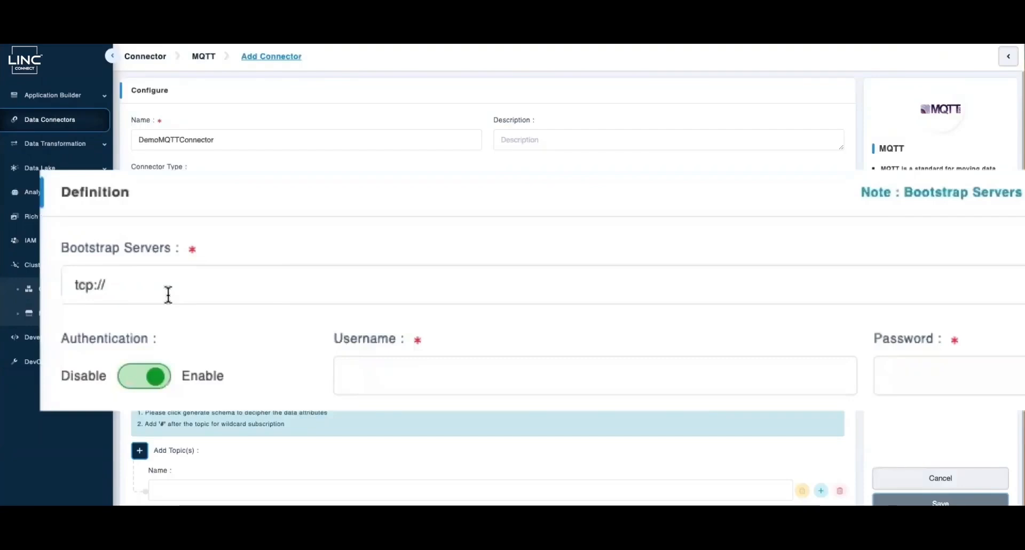
type("kdm0wccj52drmo-vernemq.demonstration")
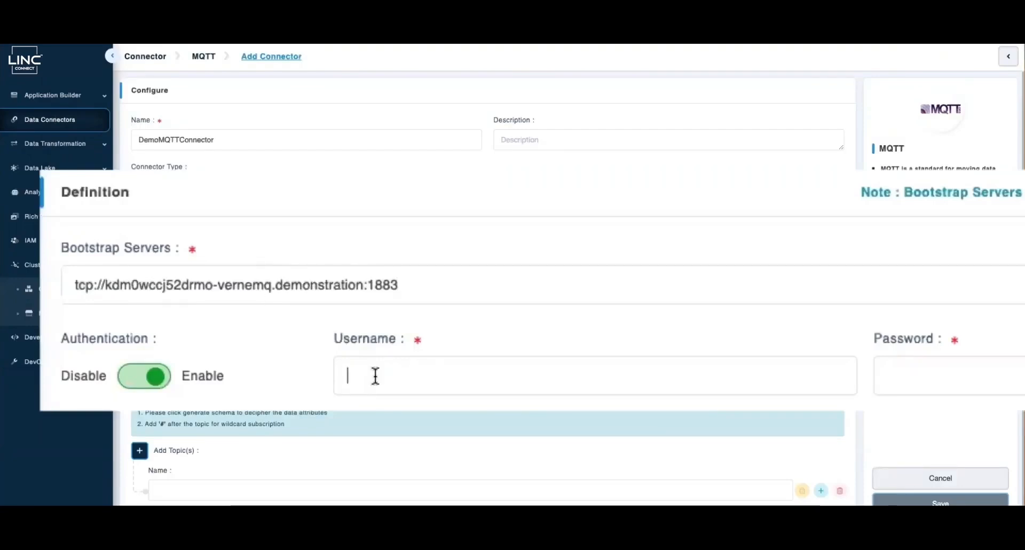
Enter username root and the broker password, then run a successful connection test
type("root")
key("super+Tab")
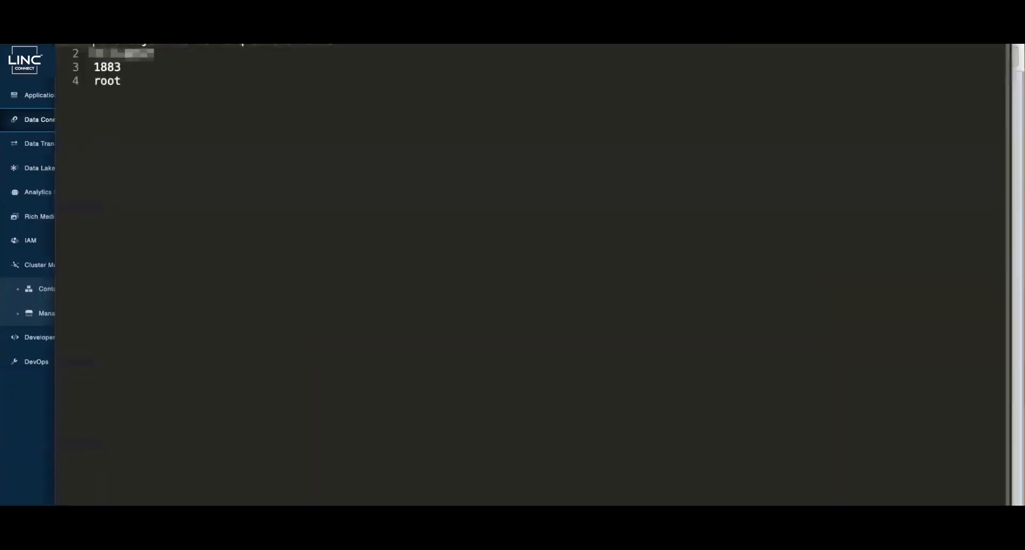
key("super+Tab")
left_click(613, 365)
key("super+v")
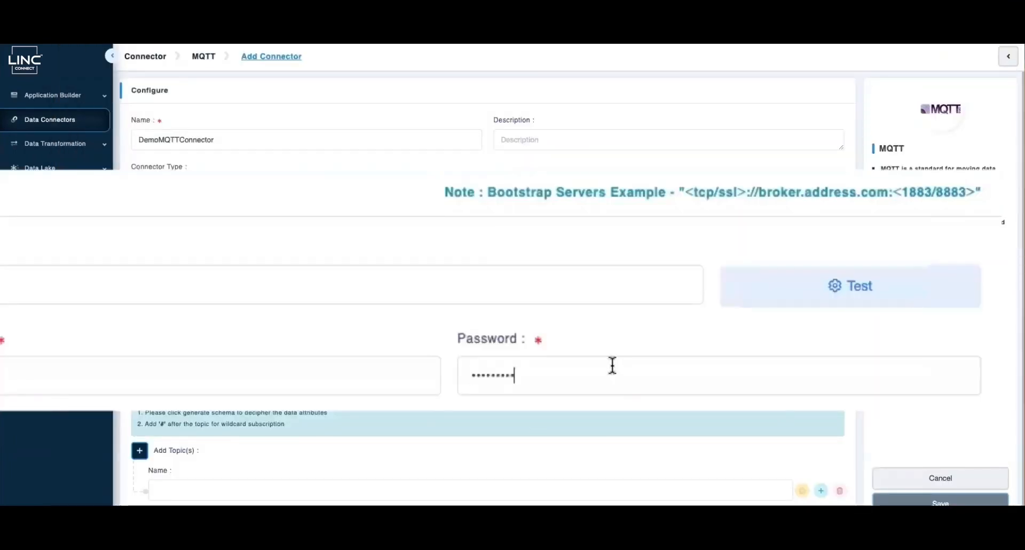
left_click(840, 299)
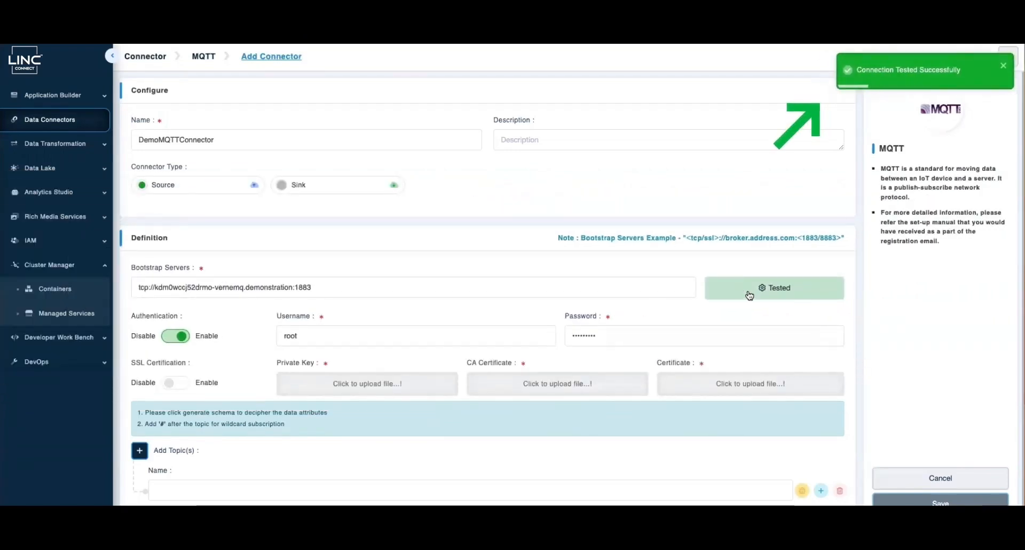
scroll(373, 339, "down", 1)
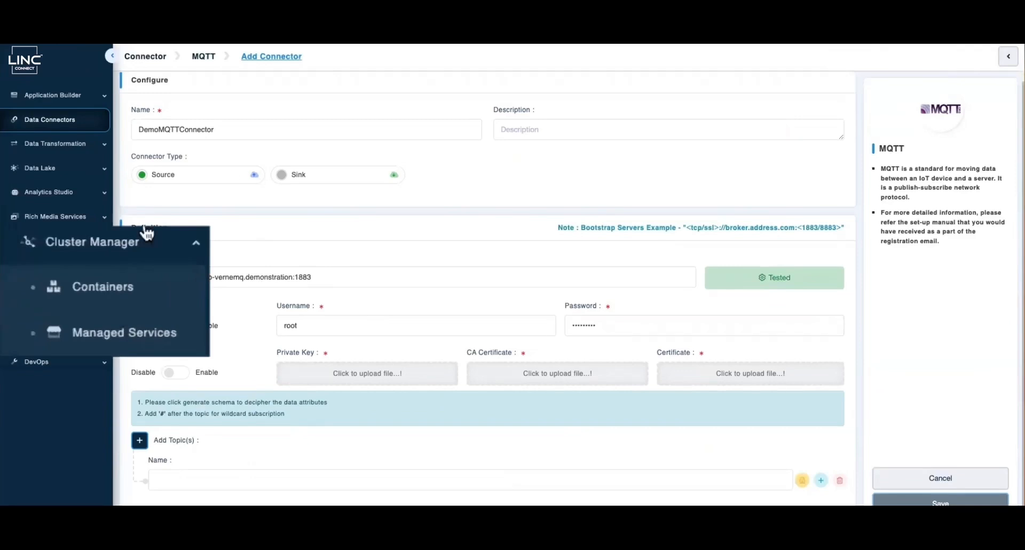
Reveal the login password of the demo_visual_programming Node-Red service in Managed Services
left_click(112, 334)
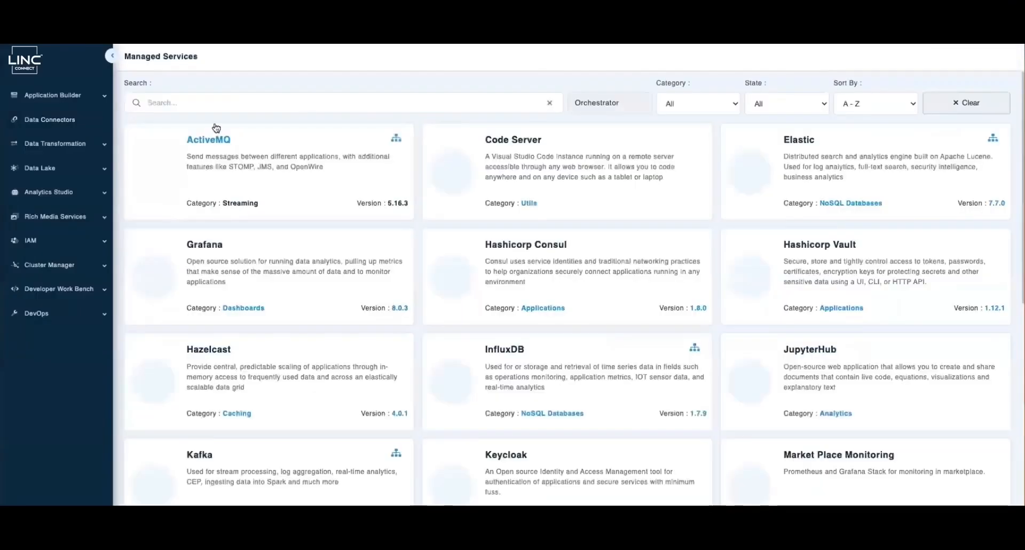
left_click(224, 103)
type("red")
left_click(238, 182)
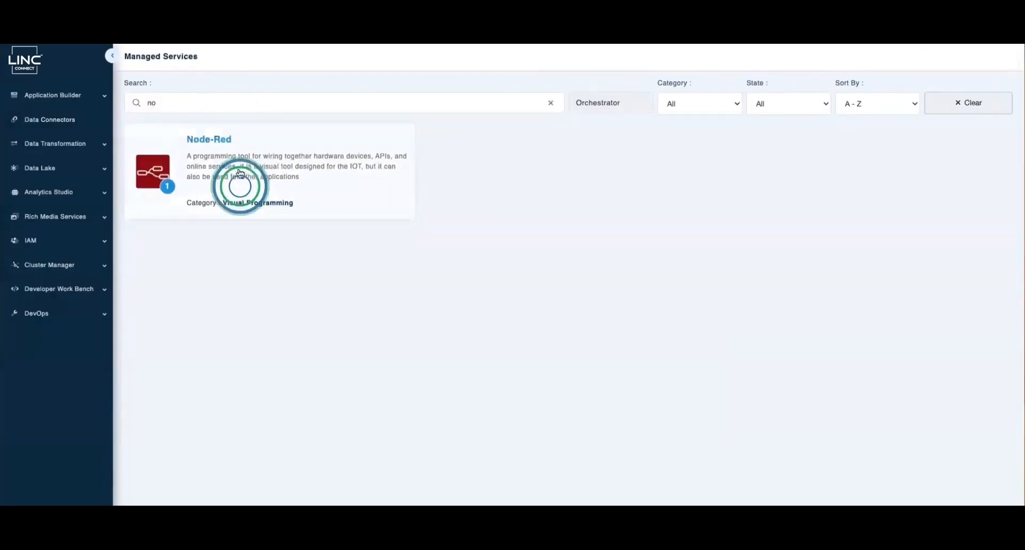
left_click(941, 134)
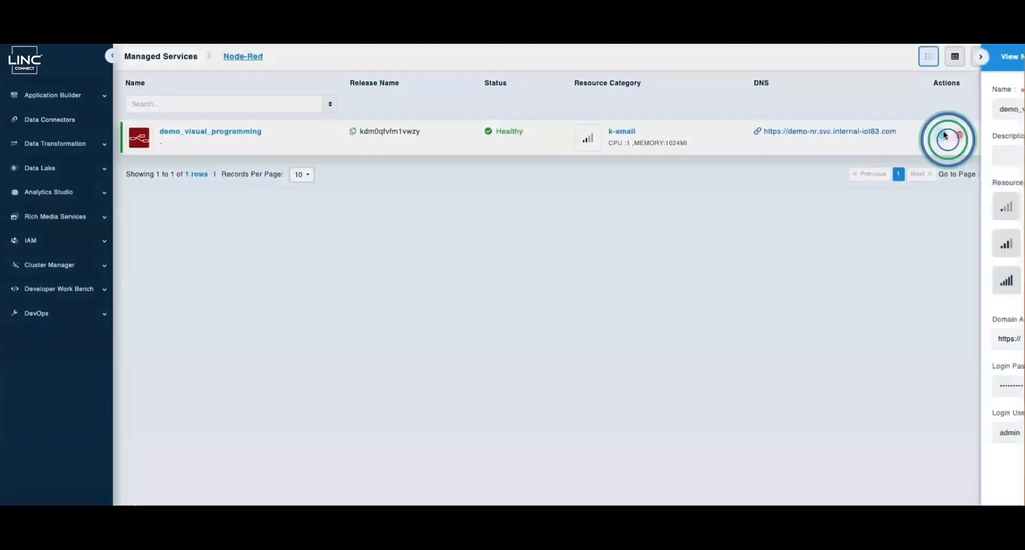
left_click(985, 388)
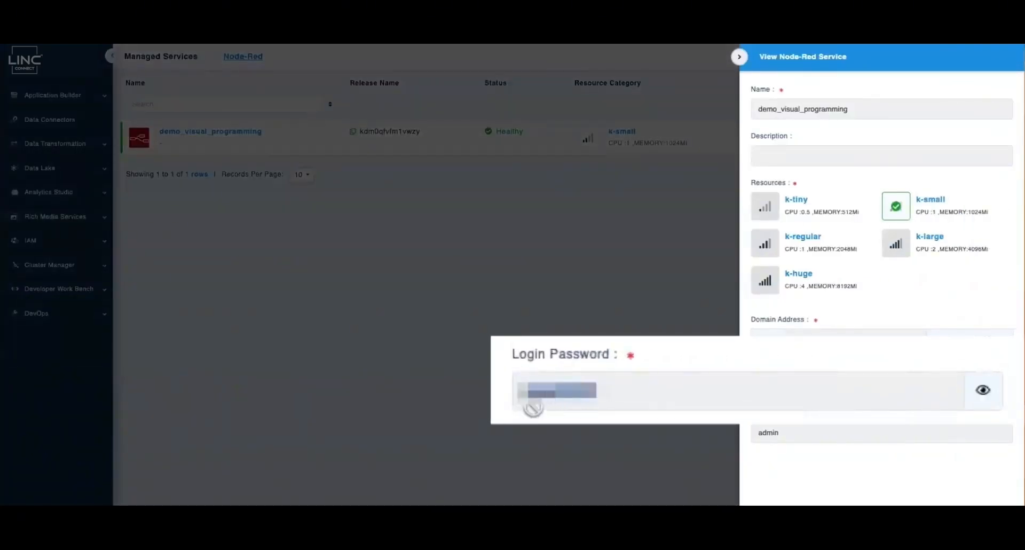
left_click(740, 57)
Sign in to Flow Manager and copy the Demo Publish Packet topic /demo/data into the connector's topic name
type("admin")
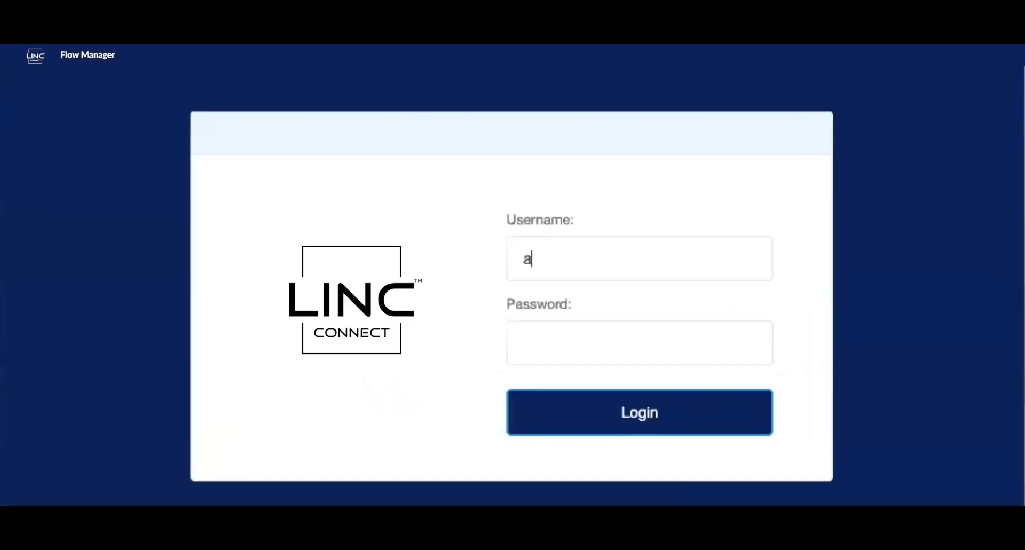
key("ctrl+v")
key("Return")
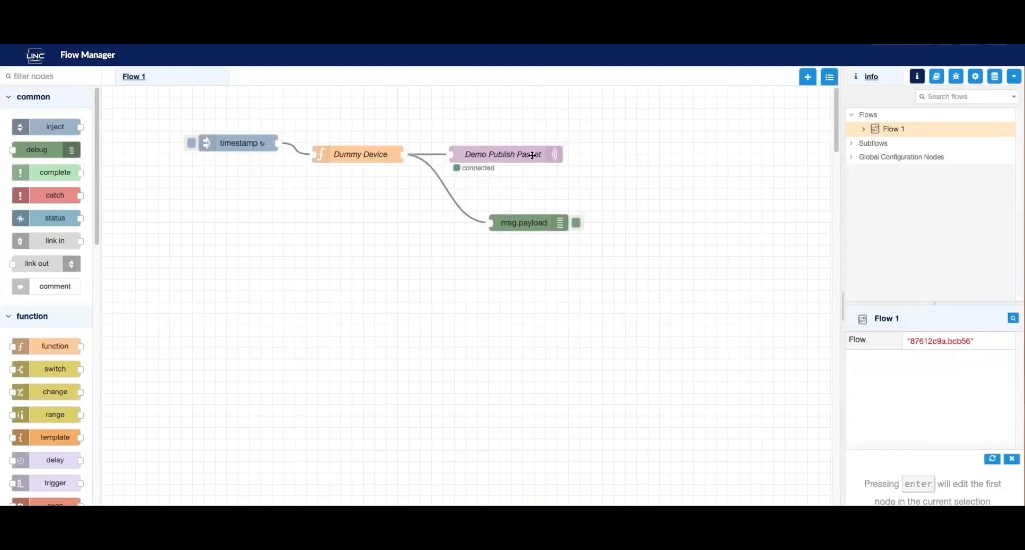
double_click(508, 155)
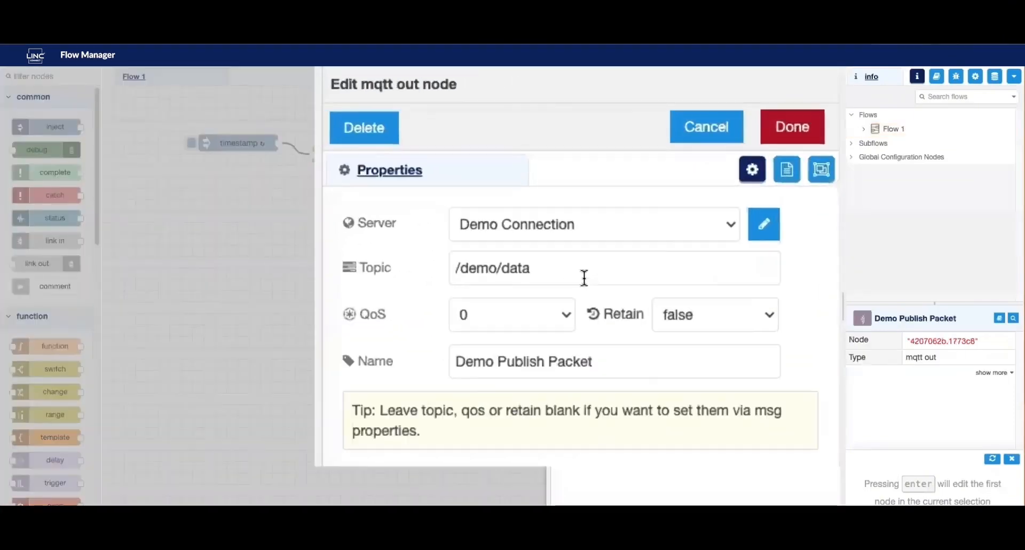
left_click_drag(566, 278, 425, 276)
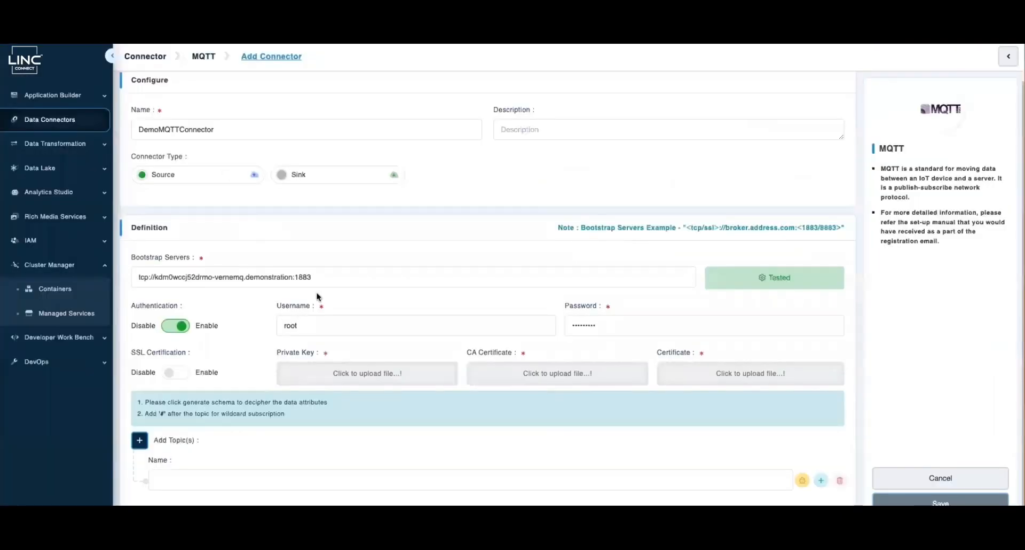
type("/demo/data")
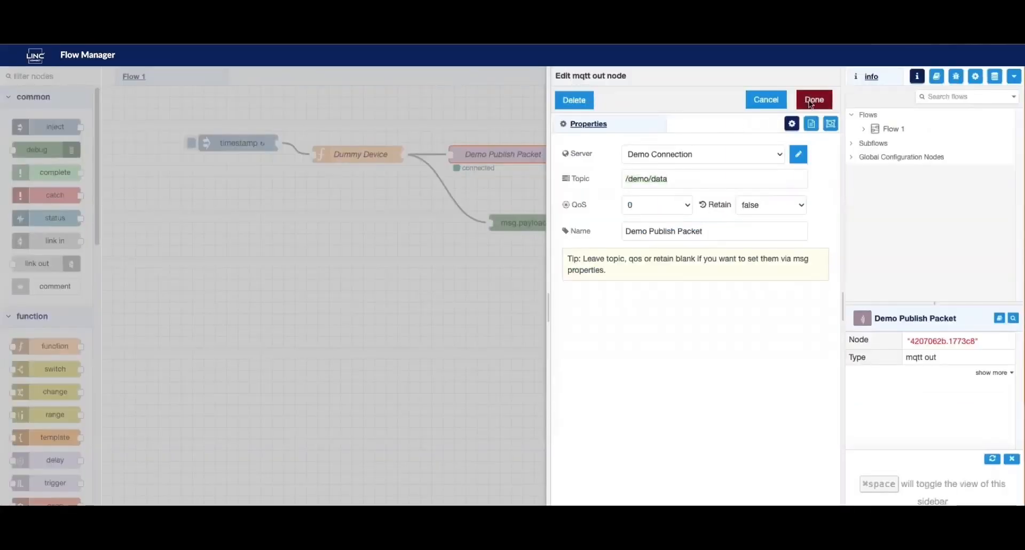
left_click(812, 98)
Copy a sample deviceID/temp/timestamp payload from the flow's debug messages
left_click(897, 87)
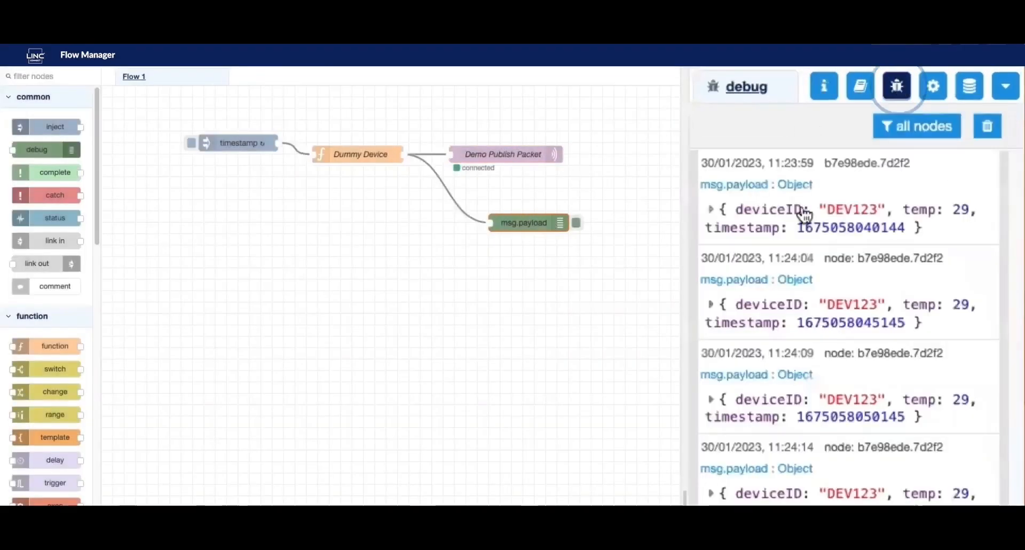
left_click(712, 305)
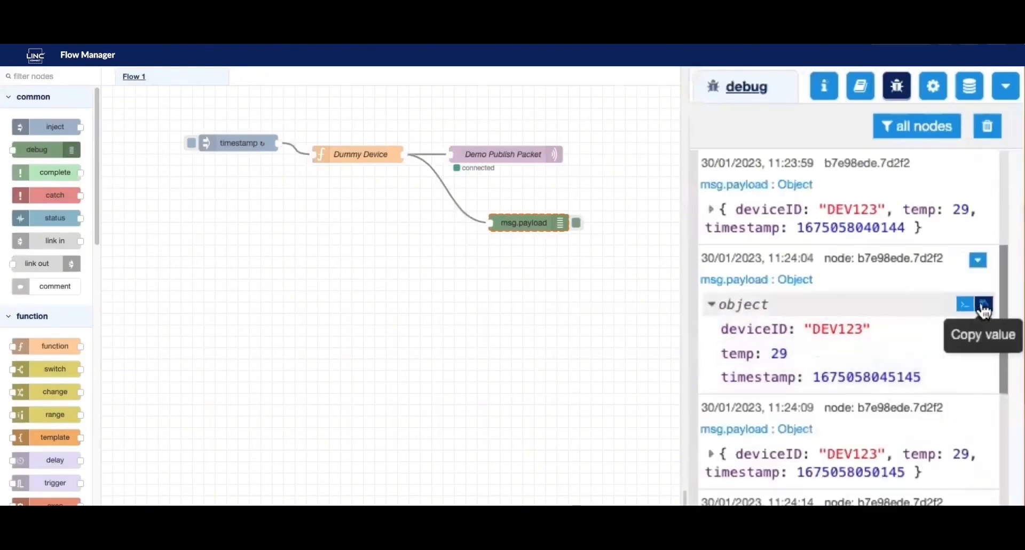
left_click(984, 308)
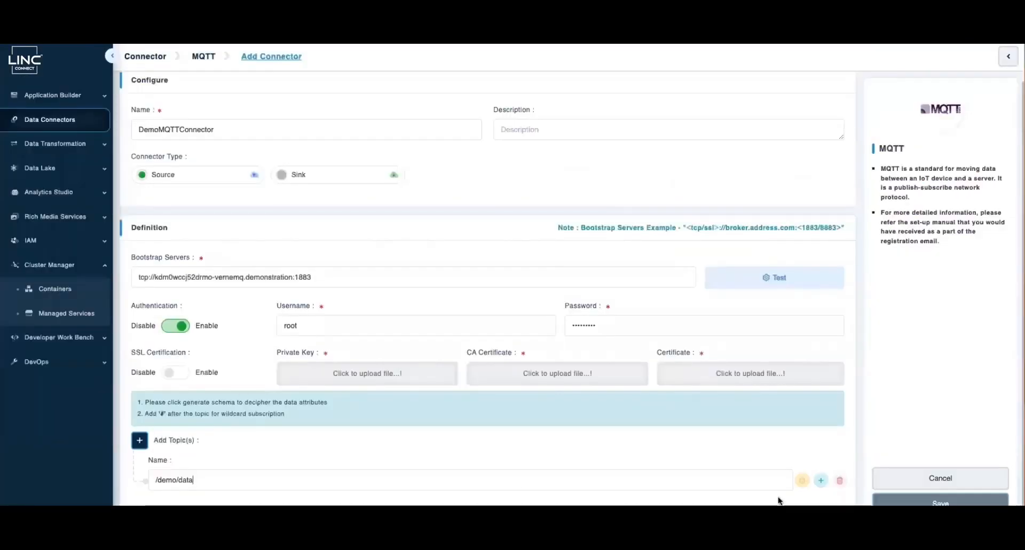
Generate the /demo/data schema from the pasted payload, retest, and save DemoMQTTConnector
left_click(802, 480)
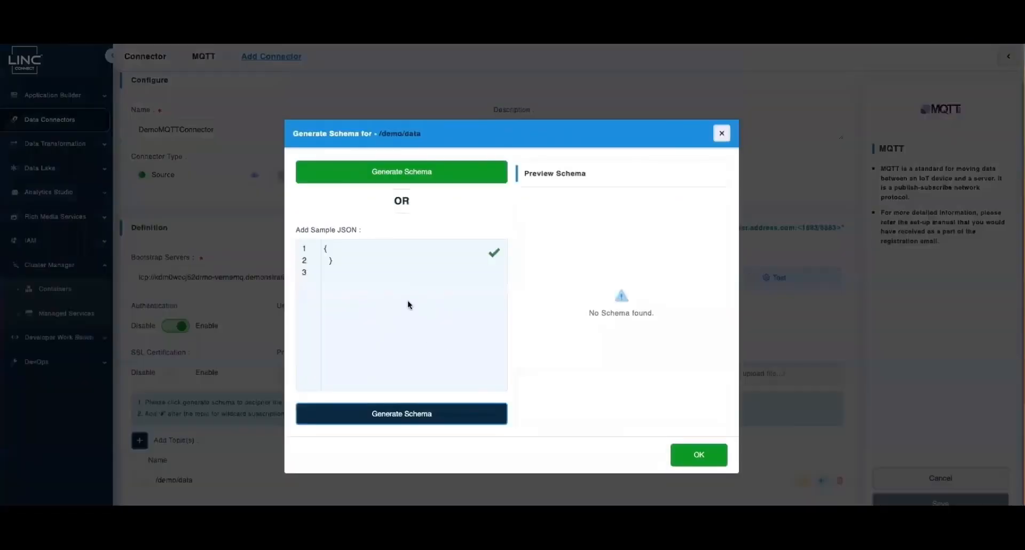
key("ctrl+a")
key("ctrl+v")
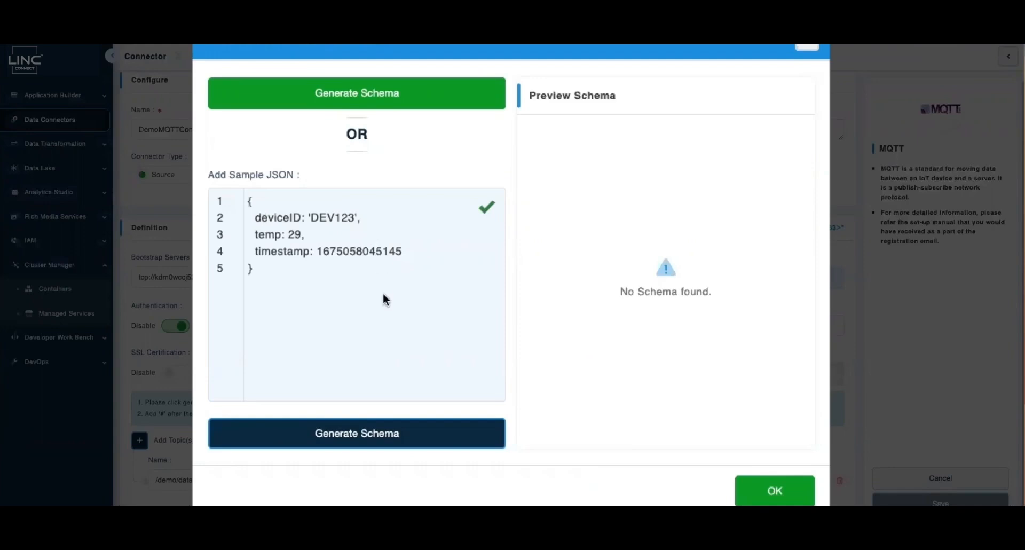
left_click(342, 445)
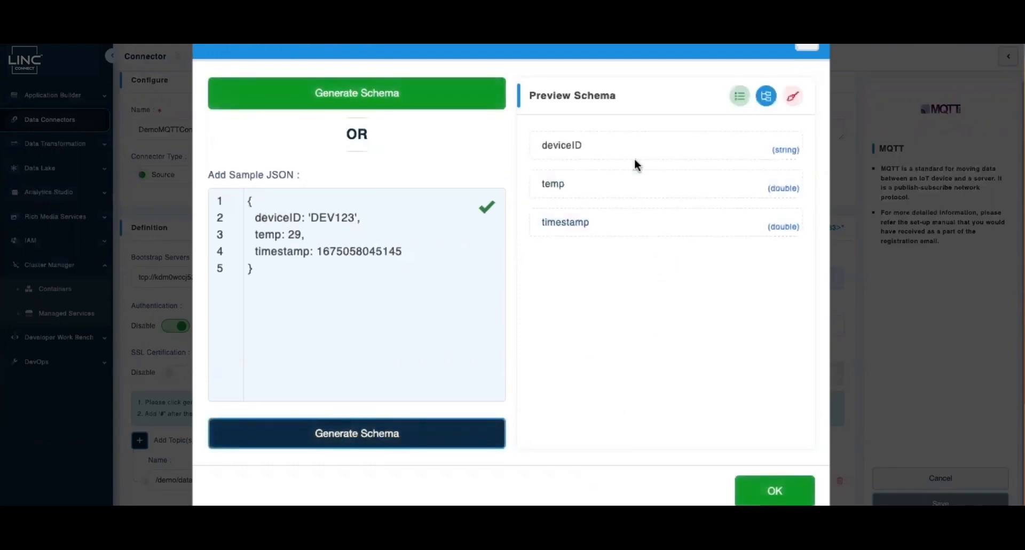
left_click(799, 497)
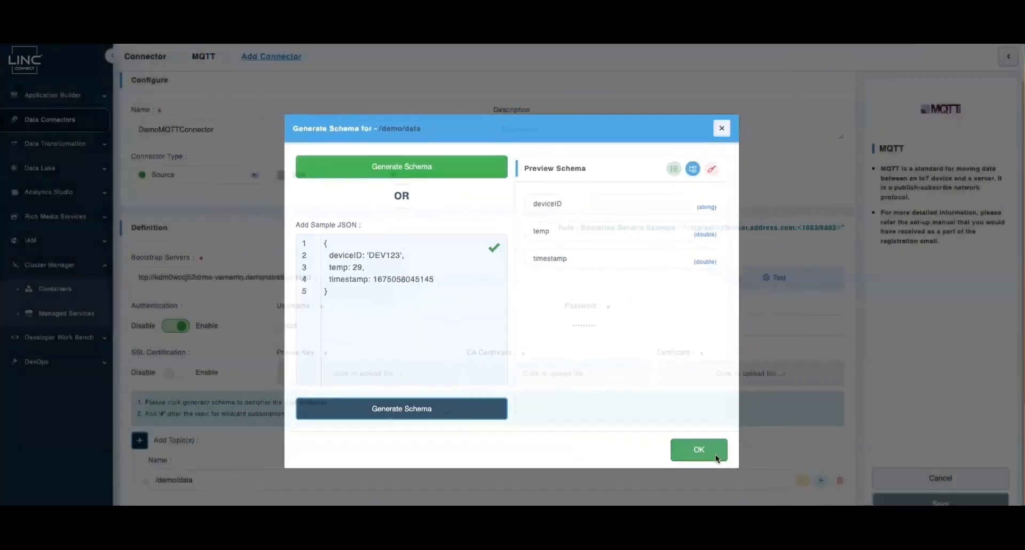
left_click(759, 278)
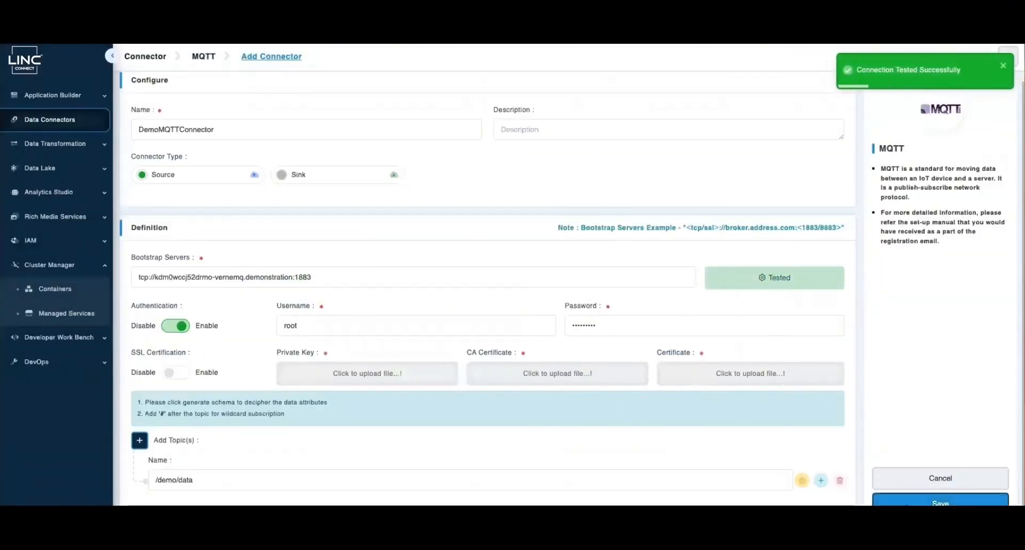
left_click(940, 502)
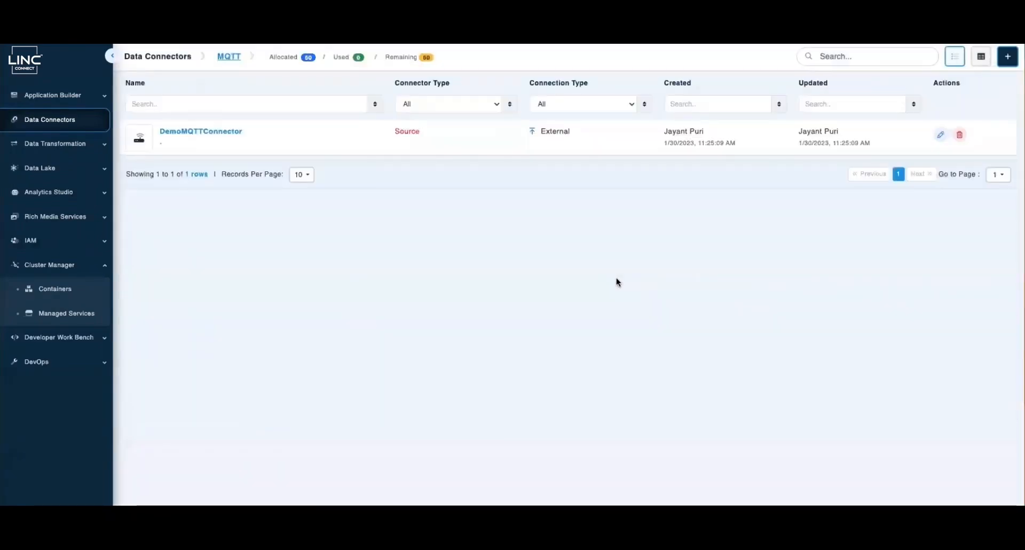
left_click(460, 134)
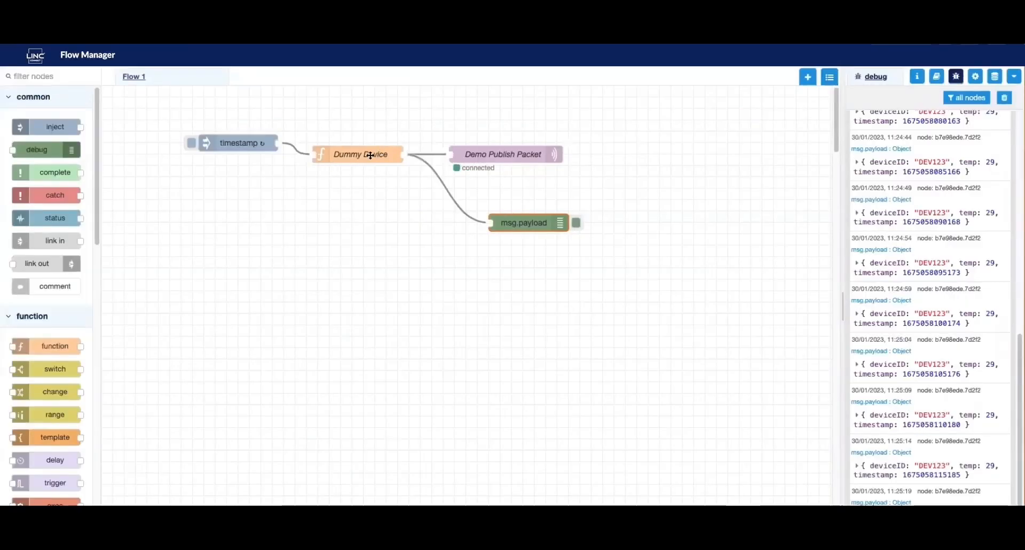
double_click(496, 154)
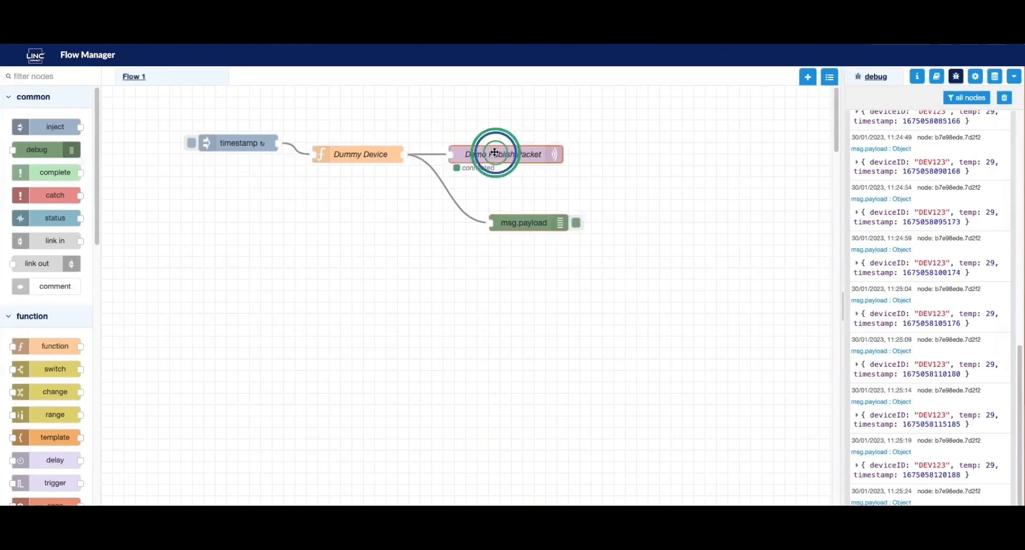
left_click(798, 155)
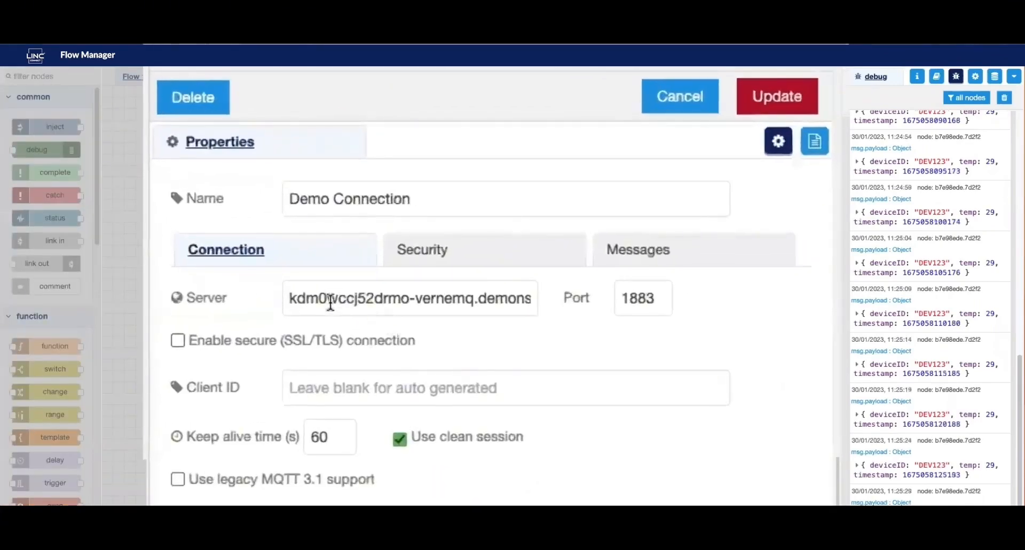
double_click(392, 303)
left_click_drag(393, 303, 597, 308)
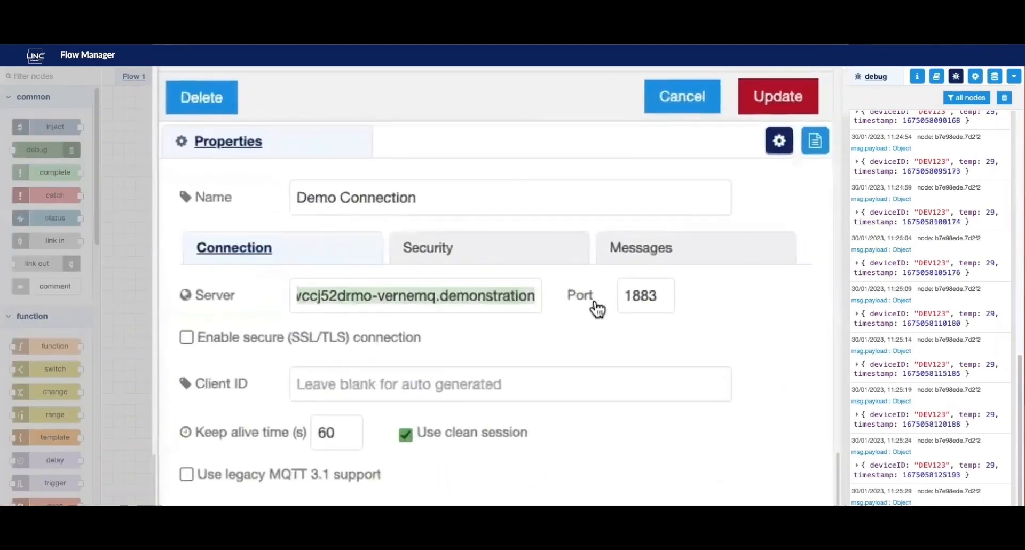
left_click(807, 101)
left_click(815, 100)
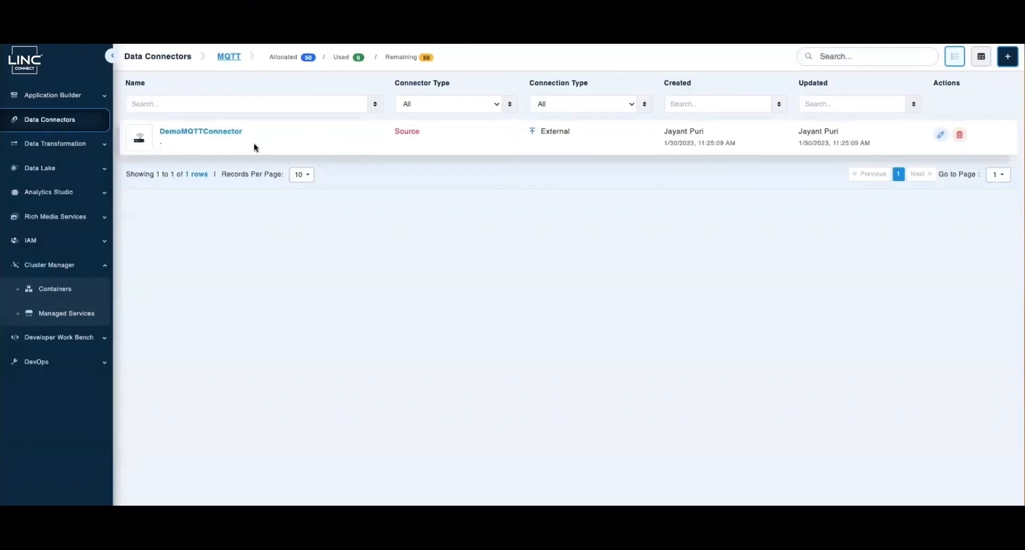
Open the demo_mongodb service's details and copy its private DNS into the notes
left_click(67, 314)
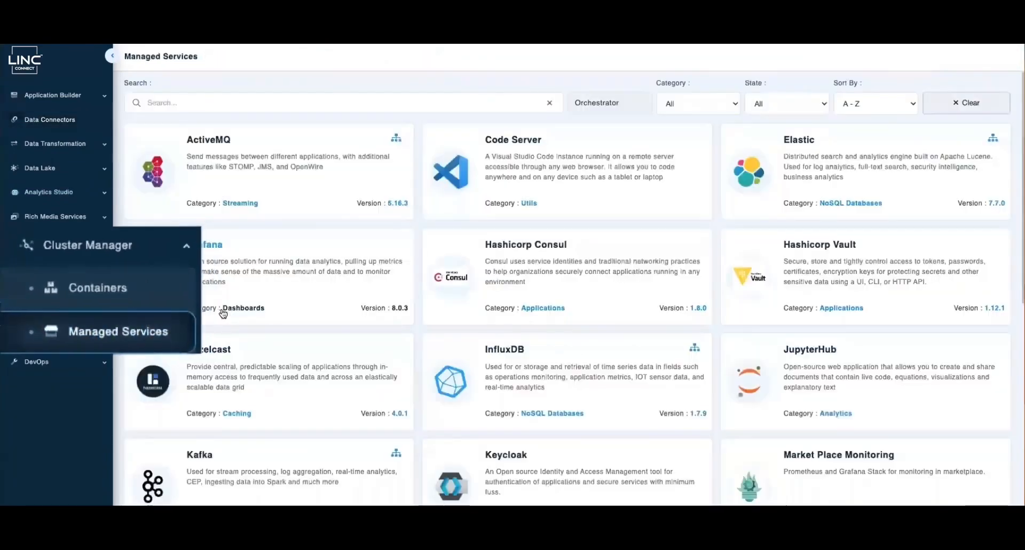
left_click(277, 104)
type("mon")
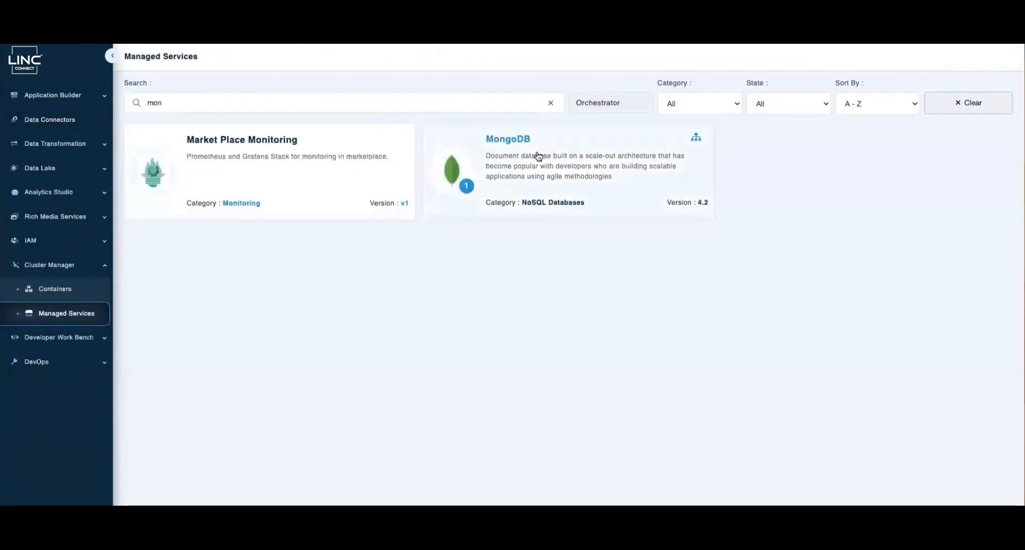
left_click(537, 159)
left_click(888, 139)
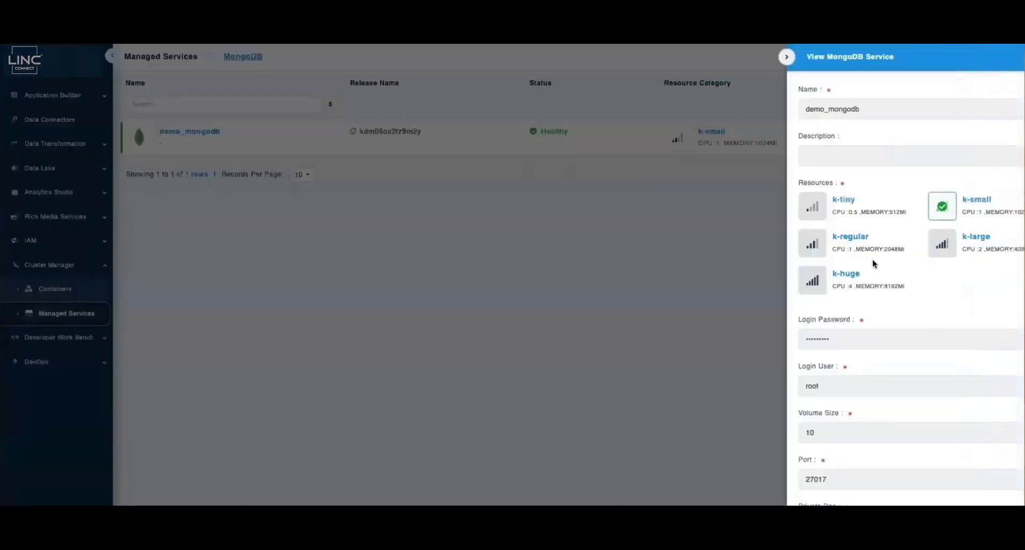
scroll(873, 260, "down", 1)
triple_click(839, 472)
key("super+Tab")
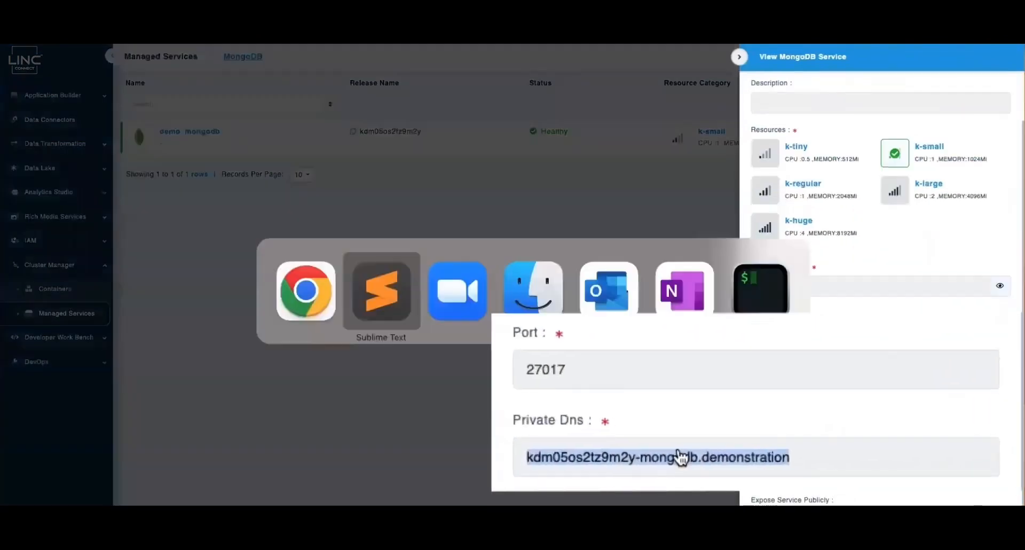
key("super+Tab")
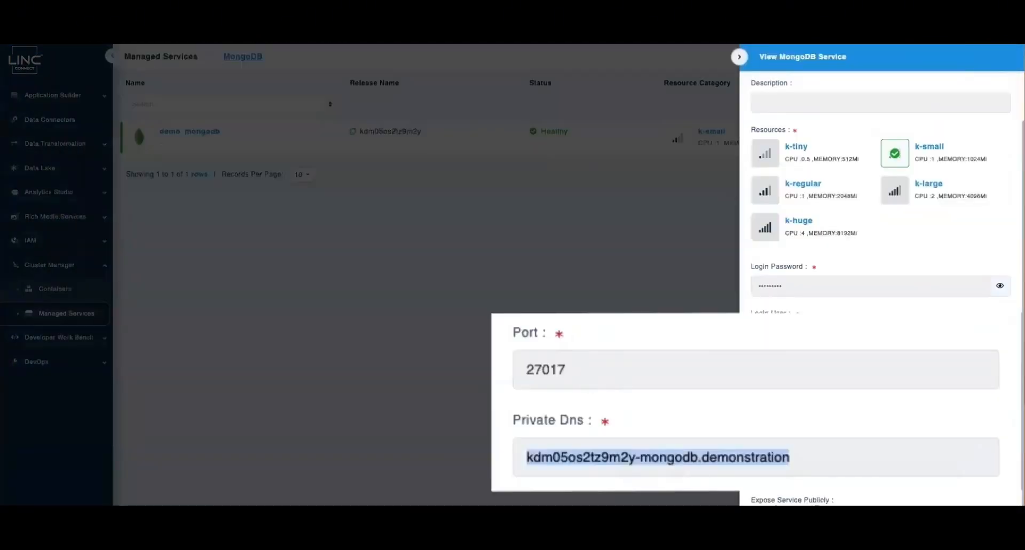
Note the MongoDB port 27017 and login user root, then go to Data Connectors
double_click(554, 372)
key("super+Tab")
key("Return")
key("super+v")
key("super+Tab")
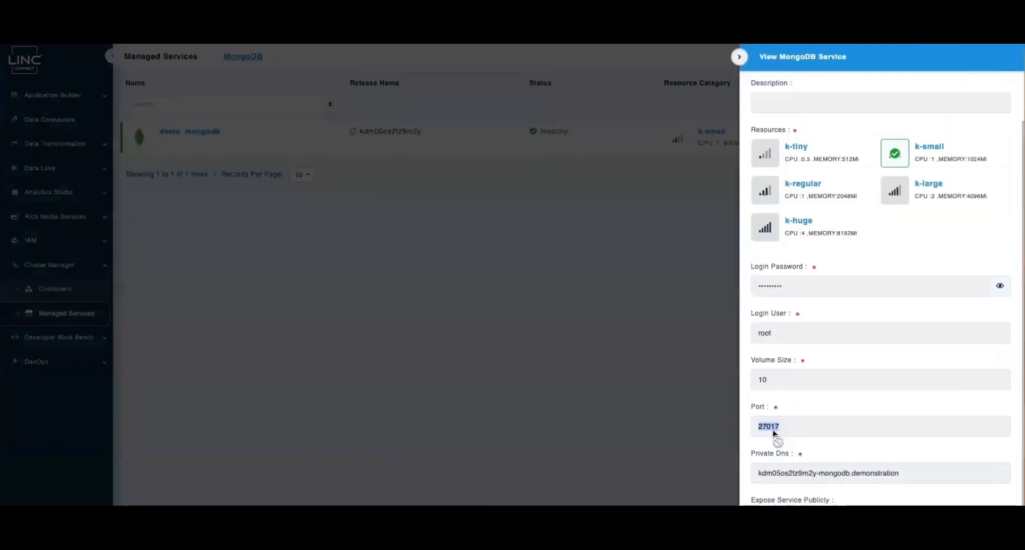
double_click(537, 275)
key("super+c")
key("super+Tab")
key("Return")
key("super+v")
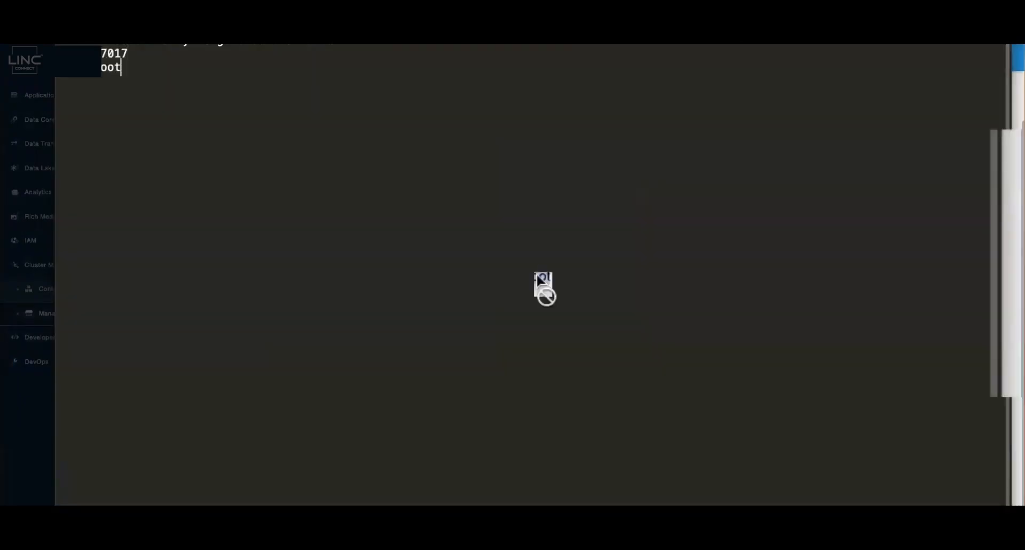
key("super+Tab")
left_click(979, 189)
left_click(739, 57)
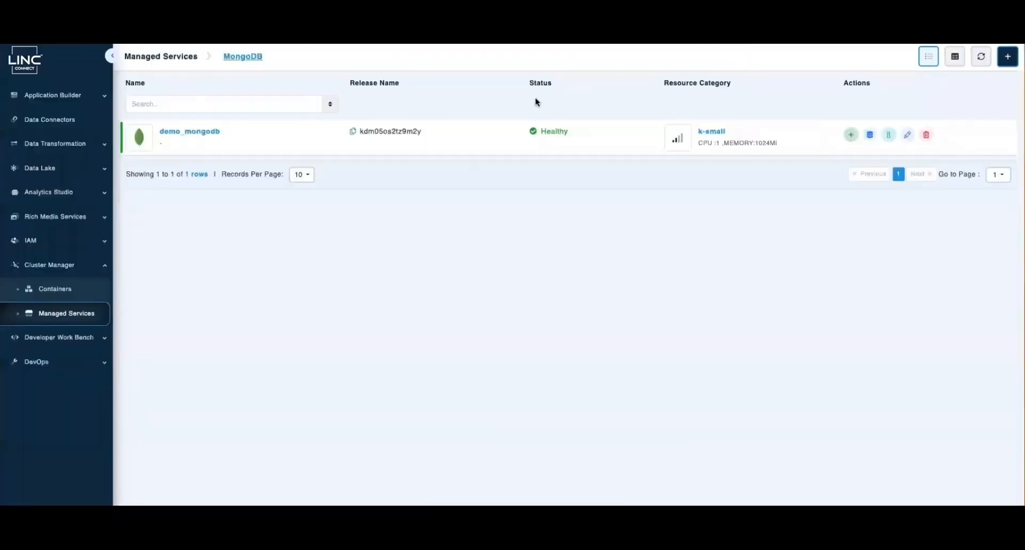
left_click(52, 125)
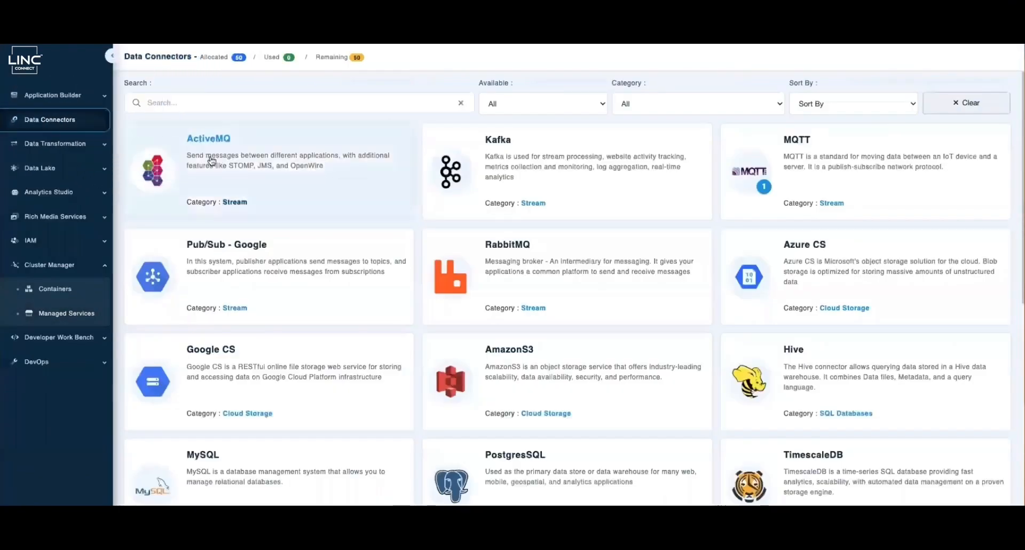
Start a new MongoDB connector named DemoMongoDBConnector
type("mon")
left_click(267, 137)
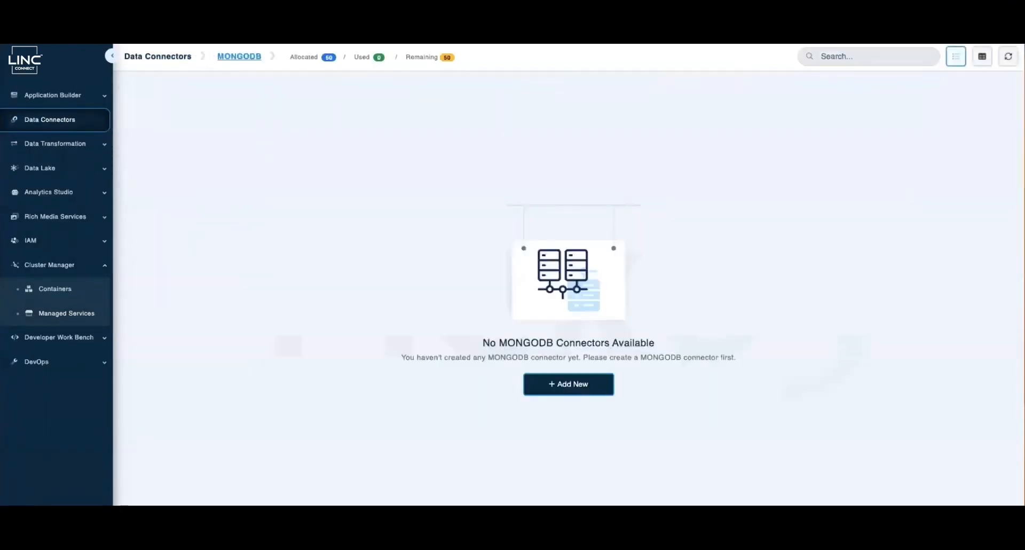
left_click(535, 392)
left_click(181, 143)
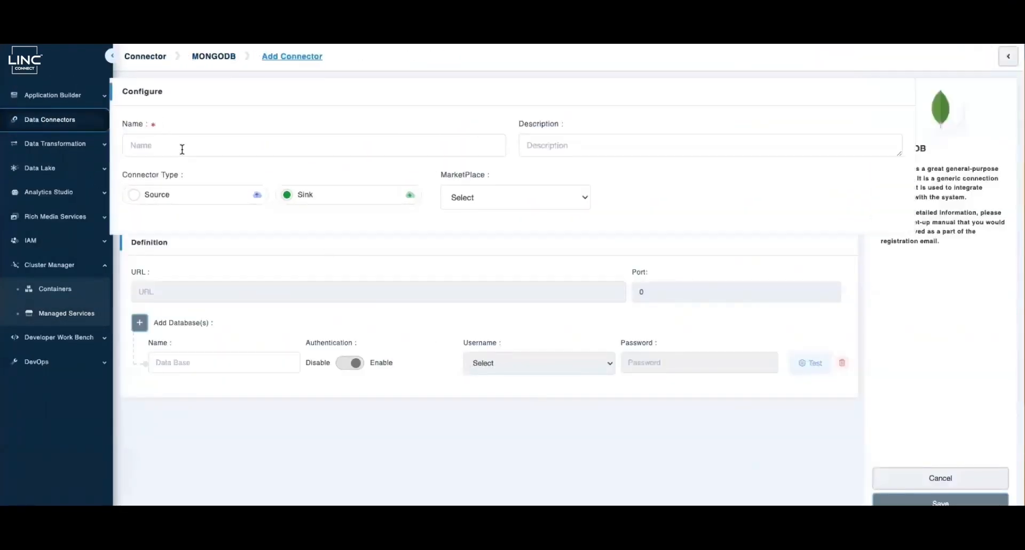
type("DemoMongoDBConnector")
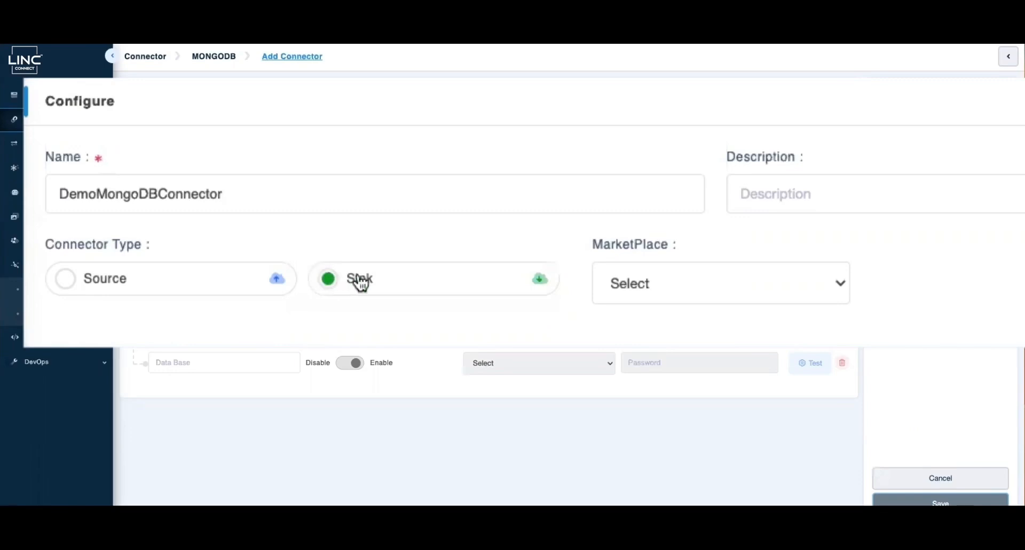
Choose service demo_mongodb, database acme_demo and user demo, test the connection, and save
left_click(649, 285)
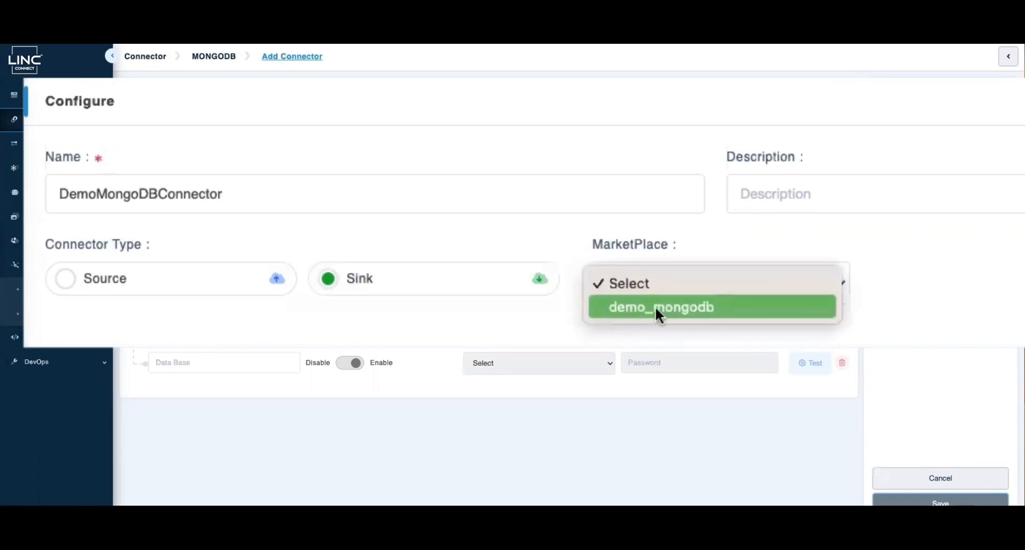
left_click(697, 309)
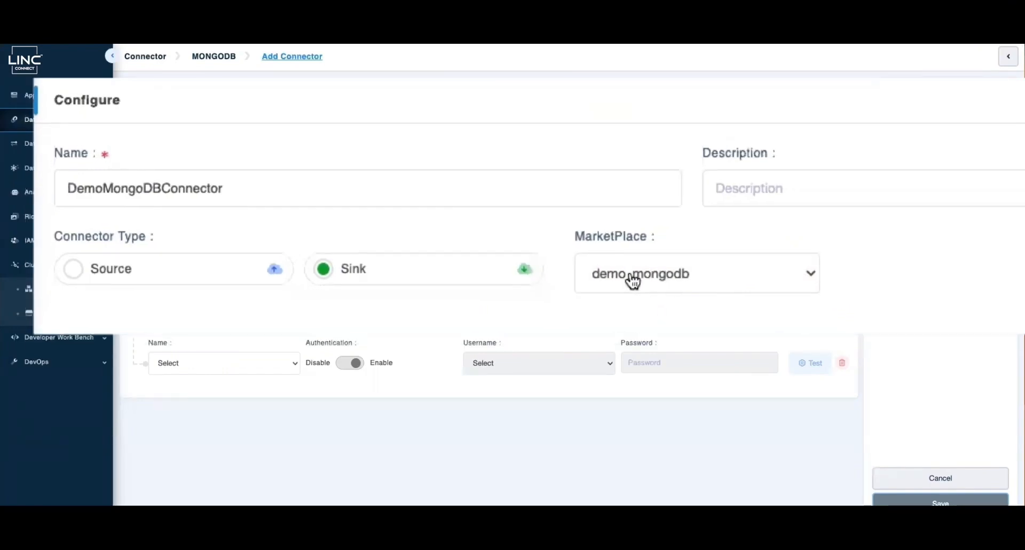
left_click(197, 364)
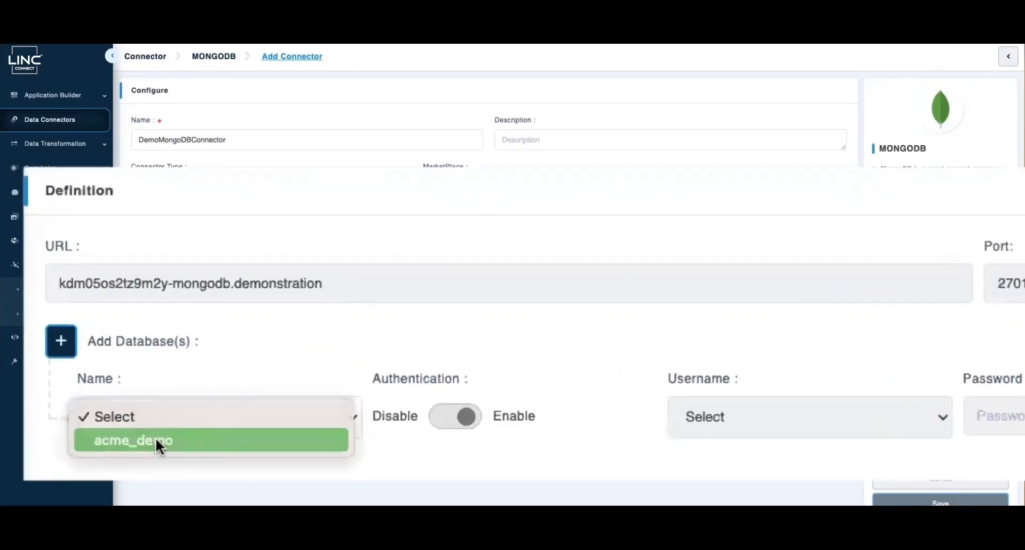
left_click(156, 438)
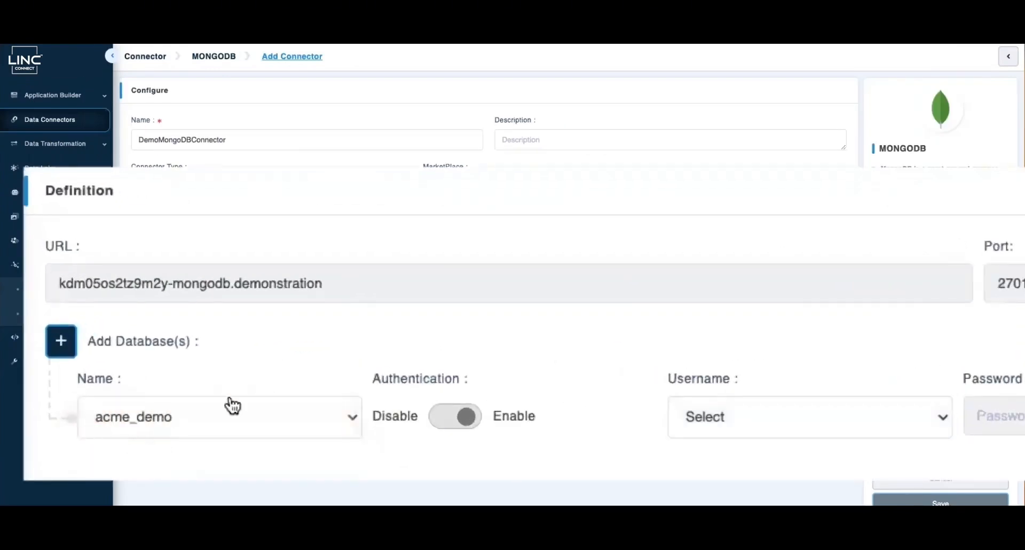
left_click(780, 432)
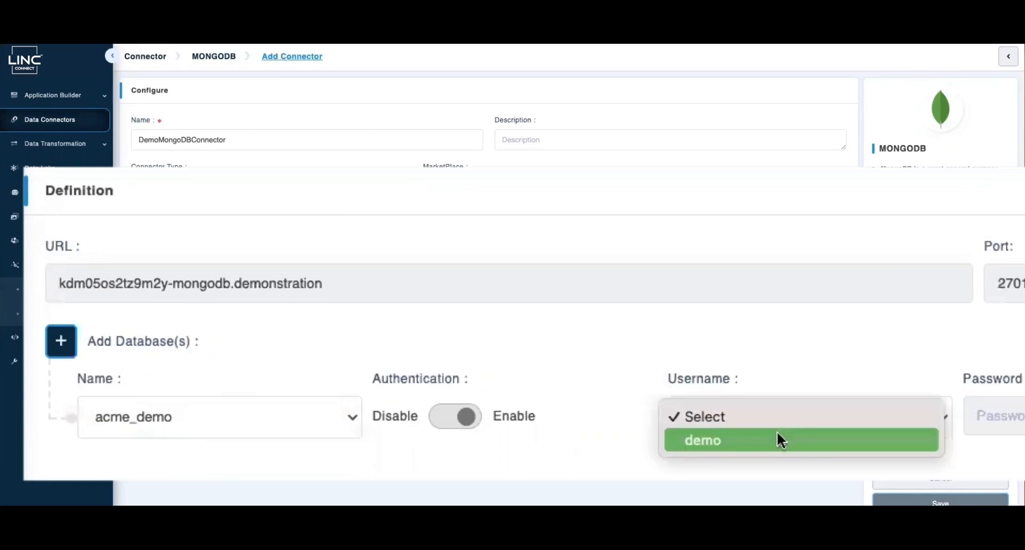
left_click(777, 435)
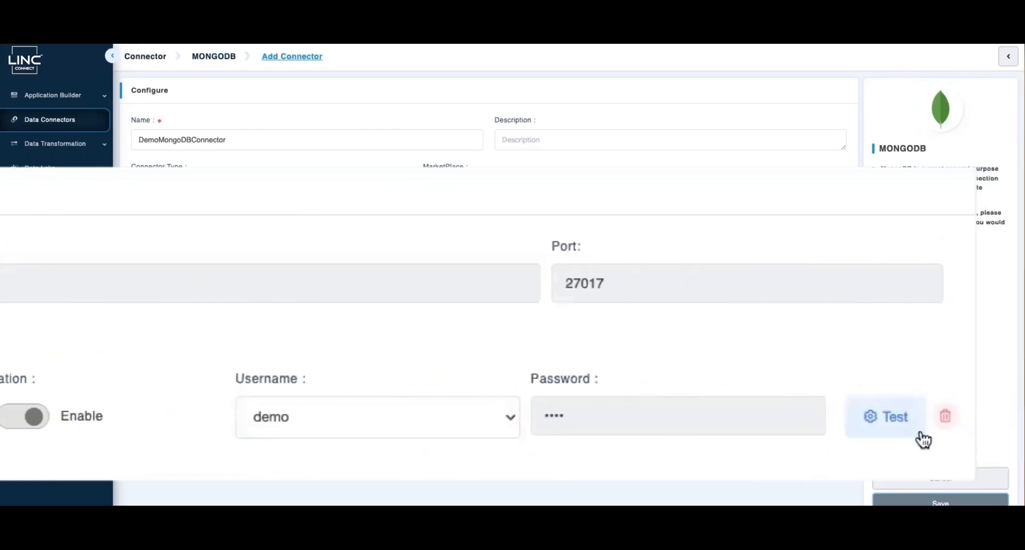
left_click(890, 430)
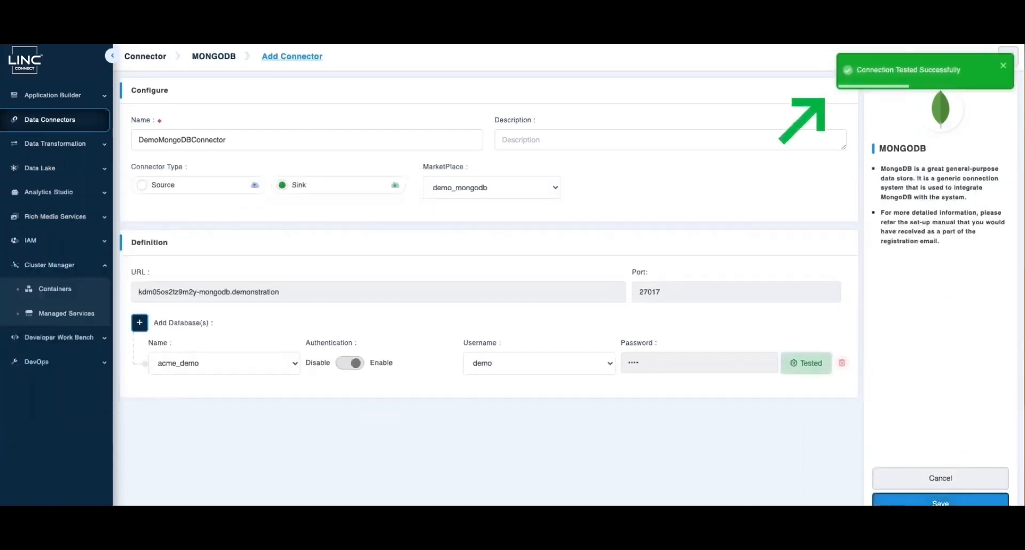
left_click(941, 501)
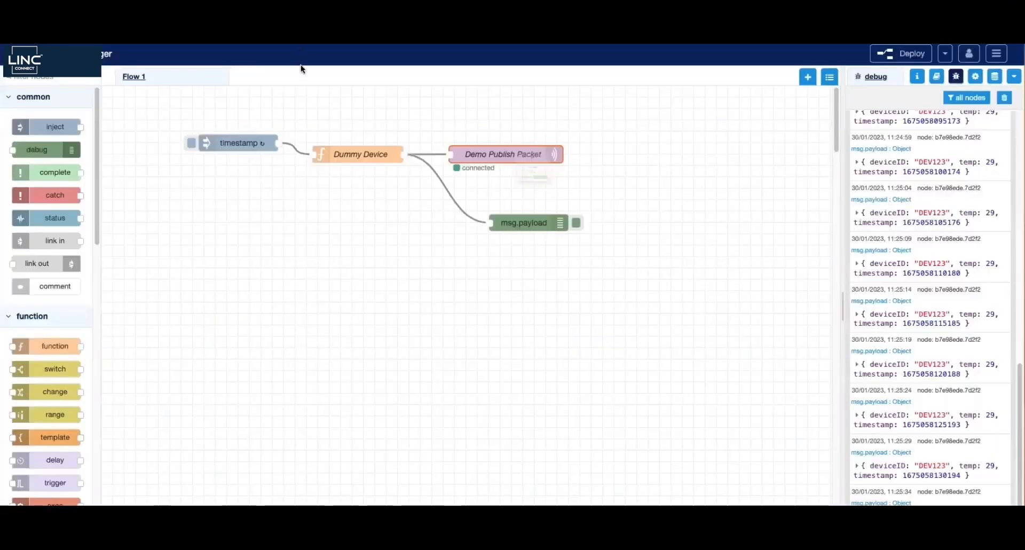
Filter the Data Connectors catalogue to In Use, leaving only MQTT and MongoDB
left_click(566, 212)
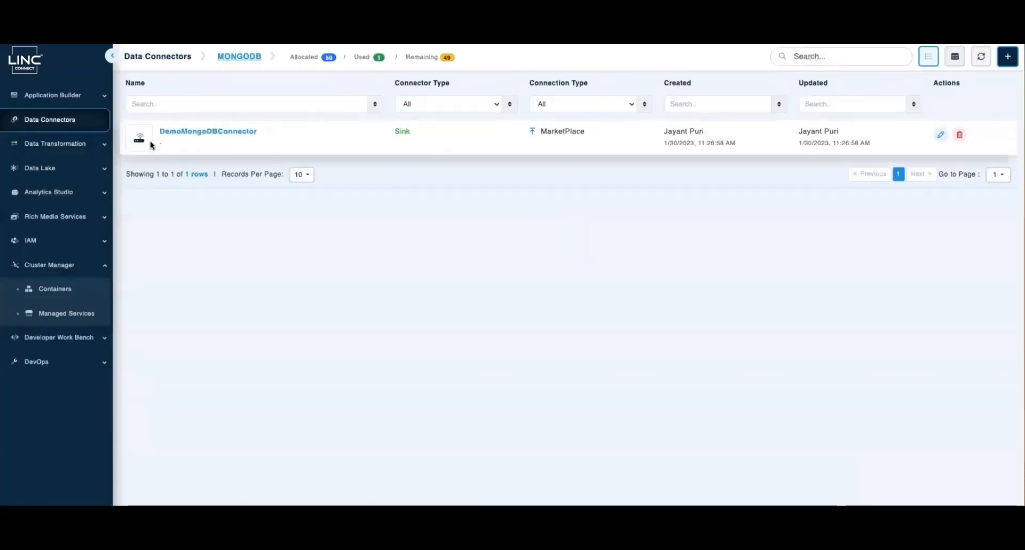
left_click(68, 119)
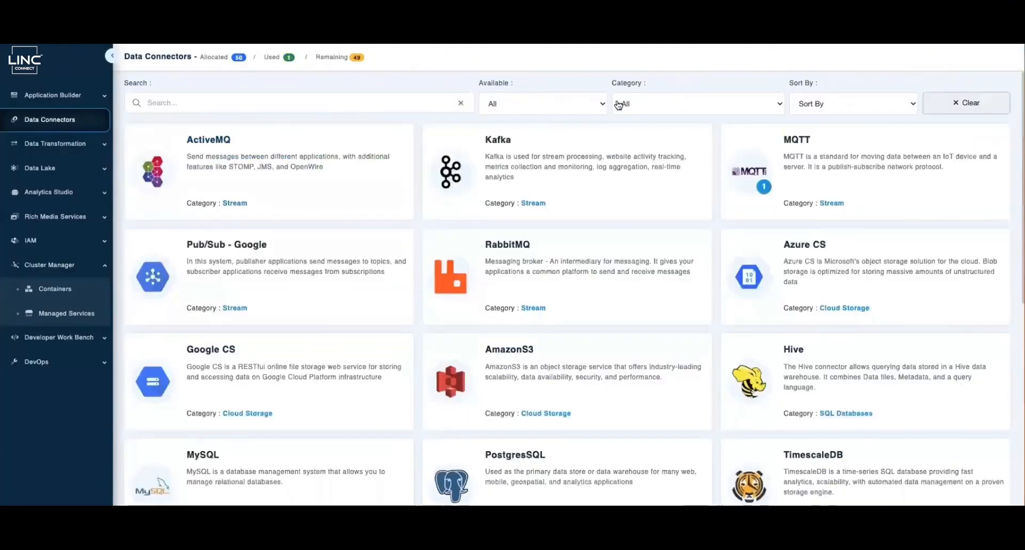
left_click(543, 107)
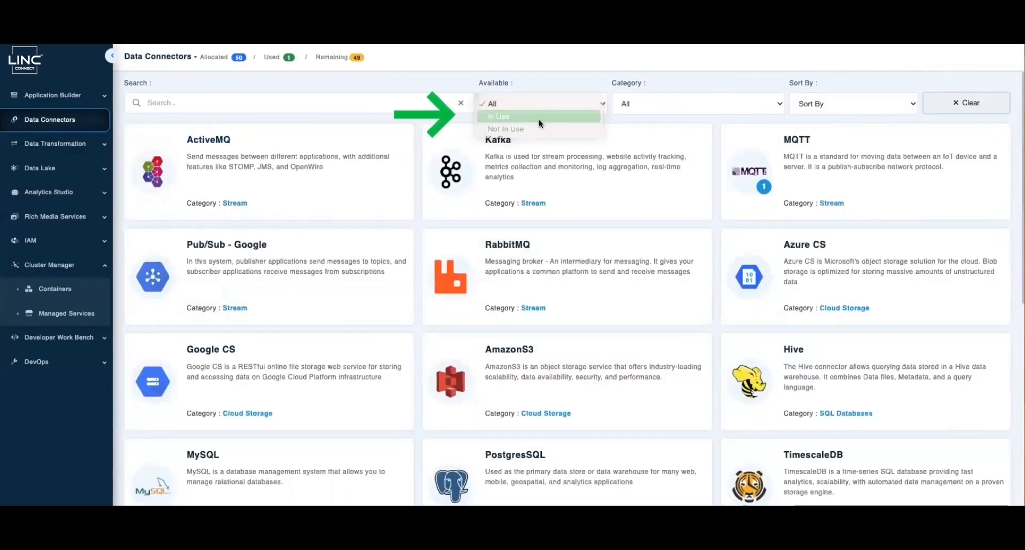
left_click(539, 116)
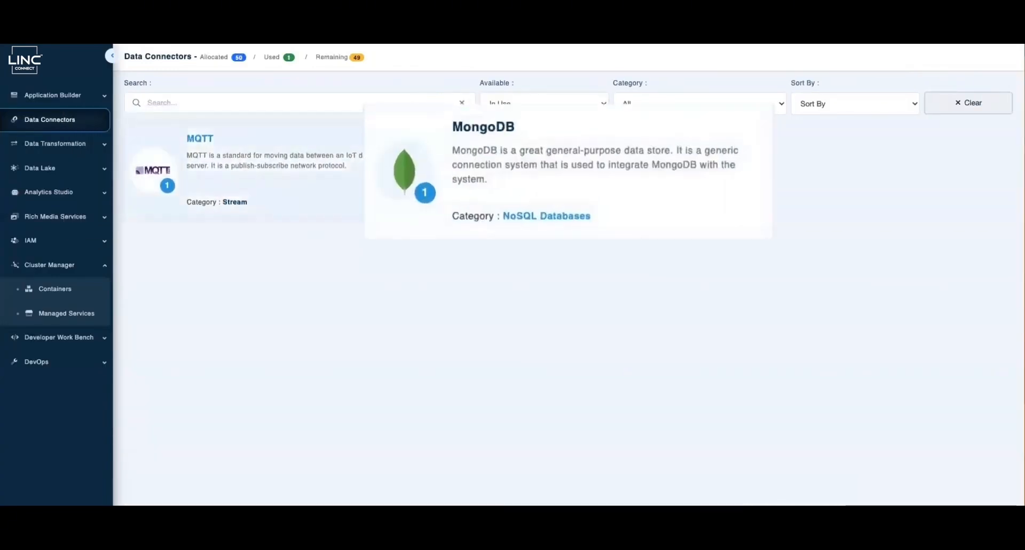